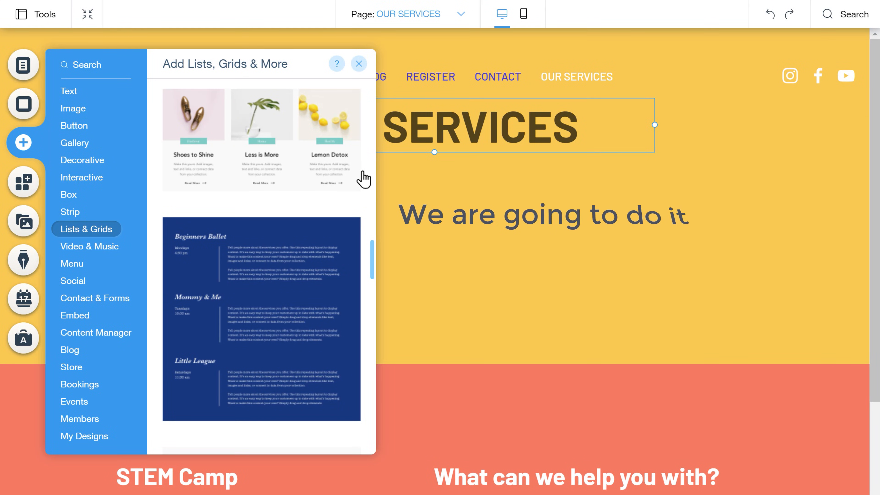
Step: Drag the three-card repeater (Shoes to Shine, Less is More, Lemon Detox) onto the OUR SERVICES page
left_click_drag(266, 141, 552, 256)
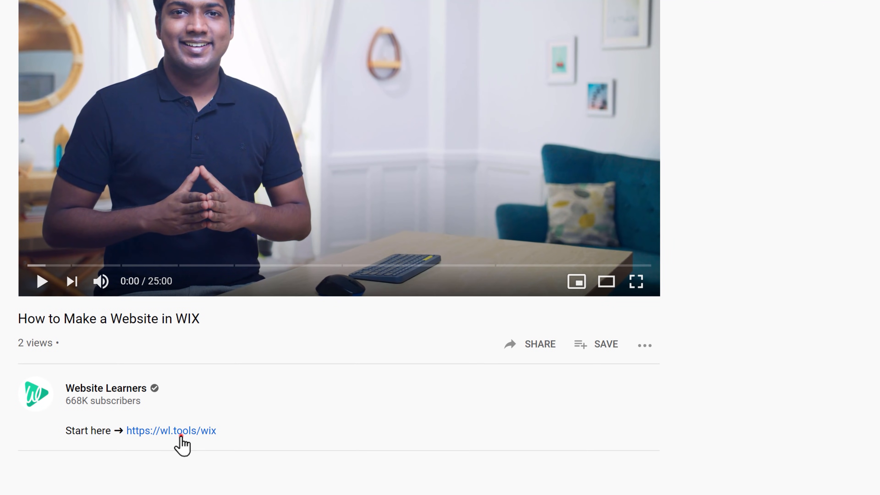
Step: Follow the wl.tools/wix link in the video description to the Wix sign-up page
left_click(180, 433)
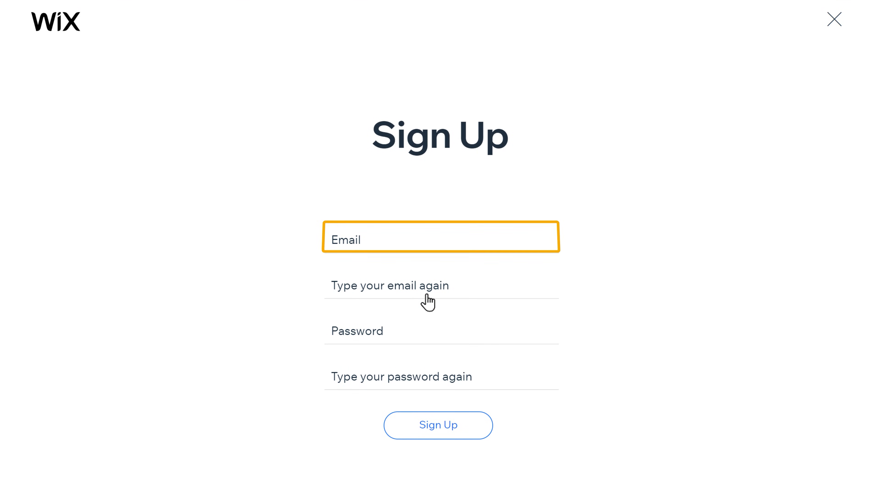
Step: Sign up for a Wix account with the account email, repeated, and a confirmed password
left_click(386, 241)
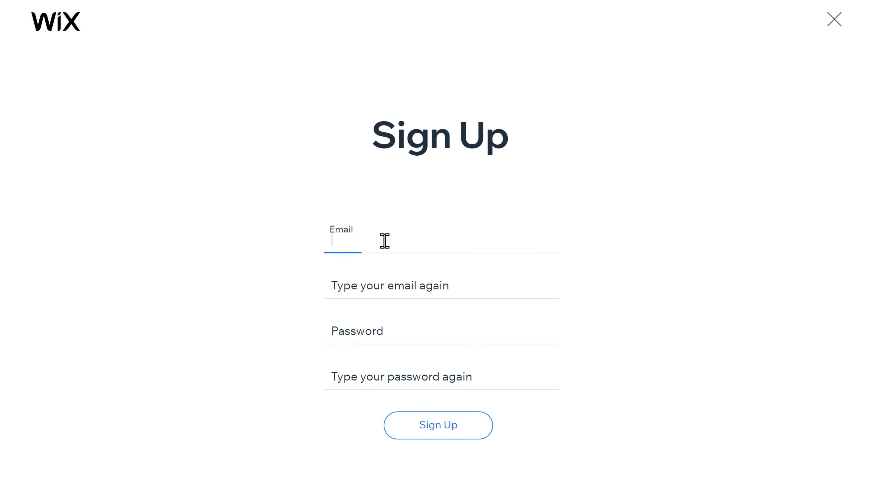
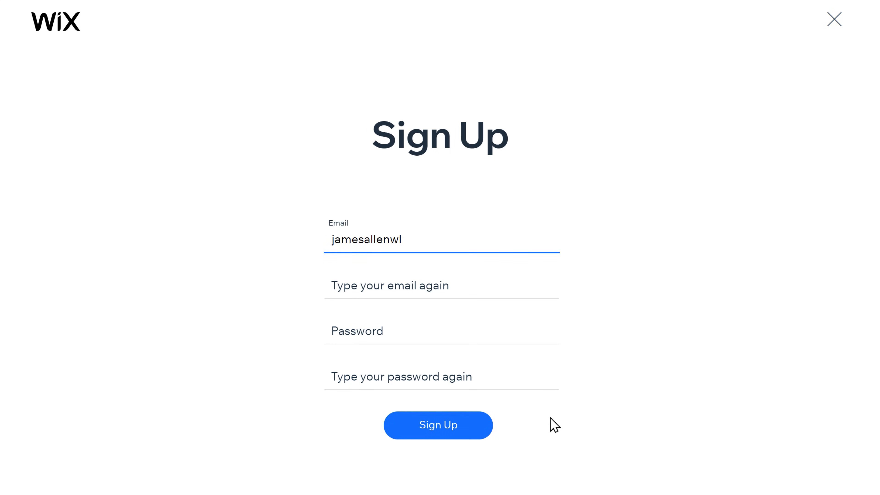
key("Tab")
type("james")
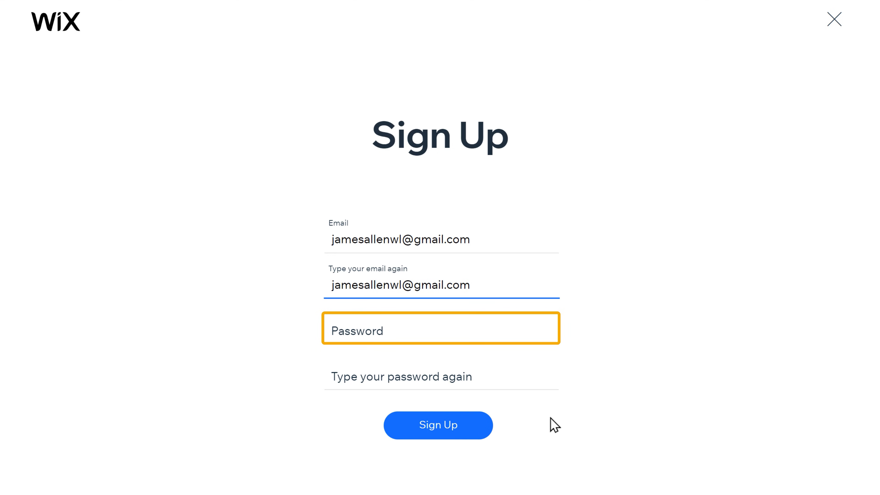
key("Tab")
type("••••••••")
key("Tab")
type("••••")
key("Tab")
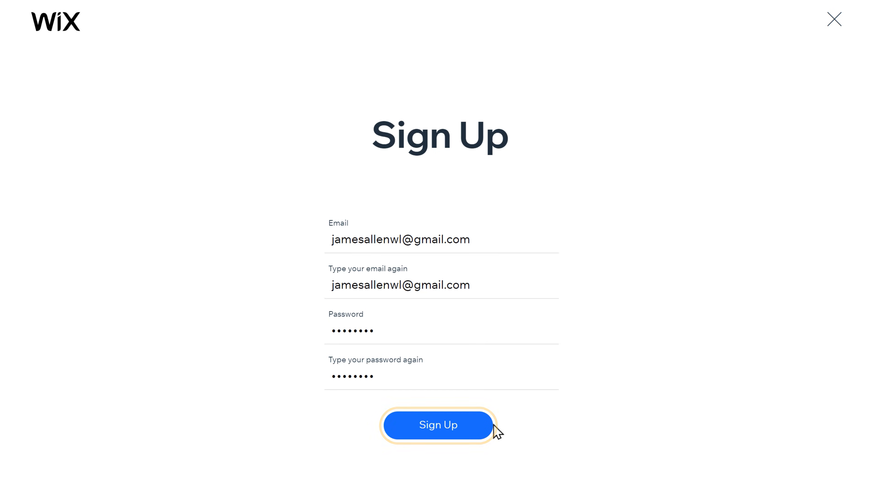
left_click(428, 440)
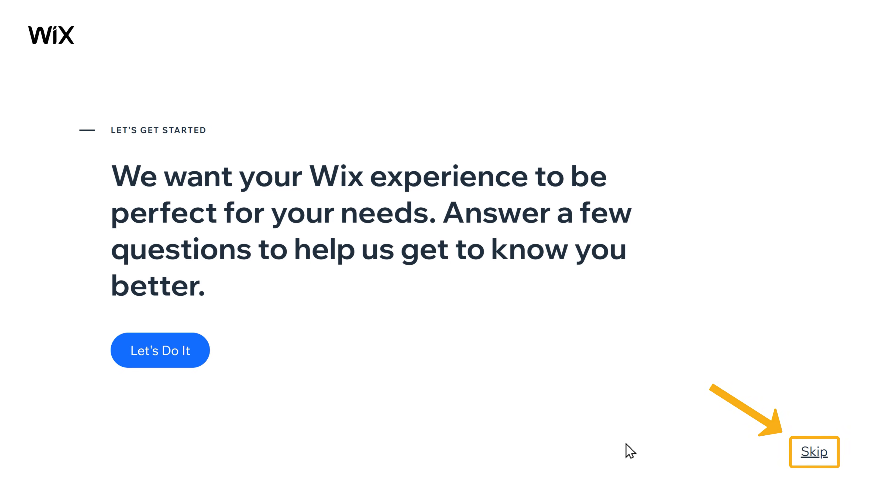
Step: Skip the onboarding questions and pick Choose a Template under the Editor option
left_click(816, 458)
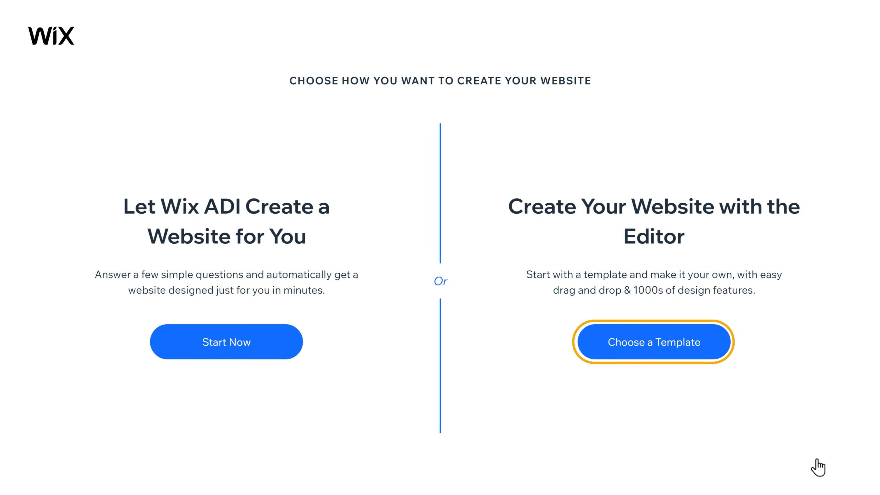
left_click(664, 354)
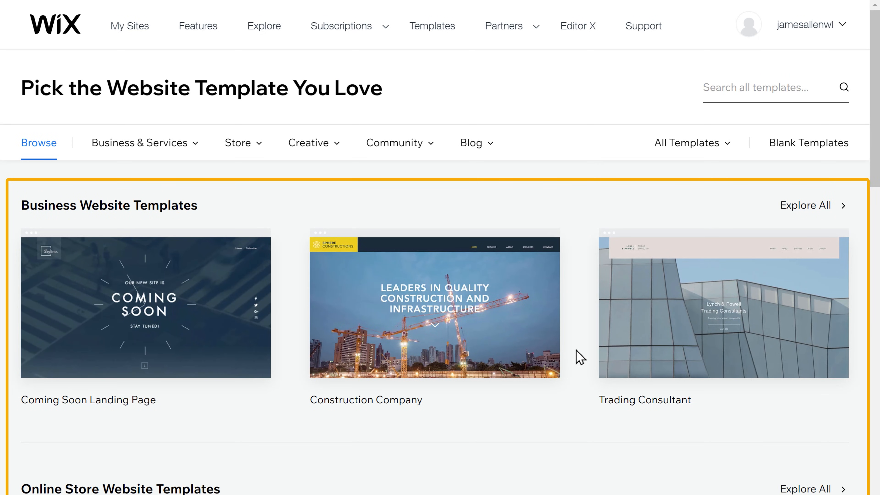
Step: Preview the STEM Camp template from the Education Website Templates section
scroll(581, 357, "down", 20)
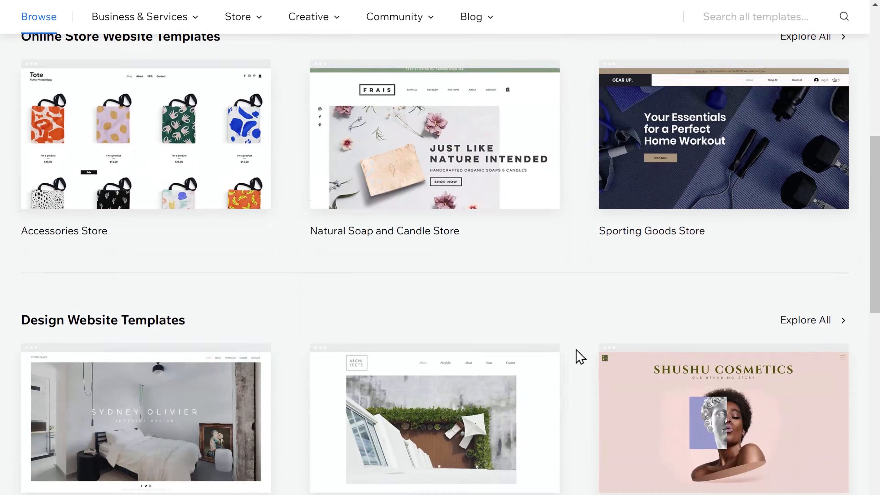
scroll(581, 327, "down", 15)
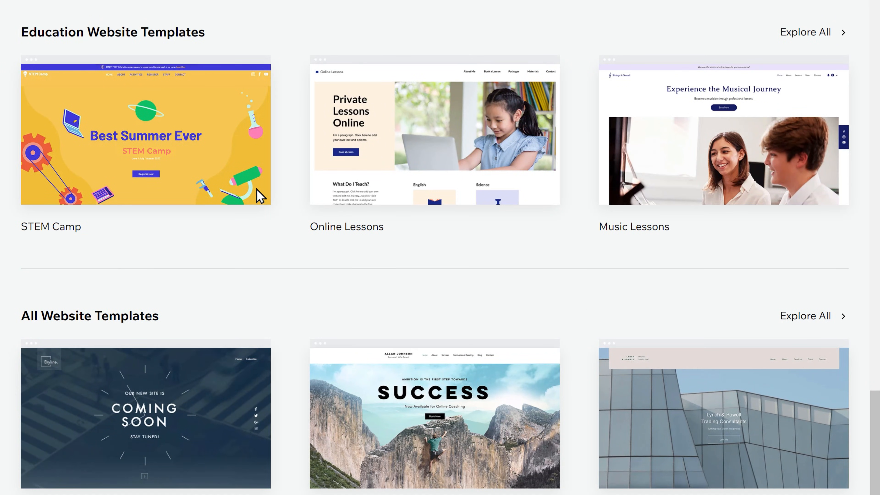
left_click(143, 155)
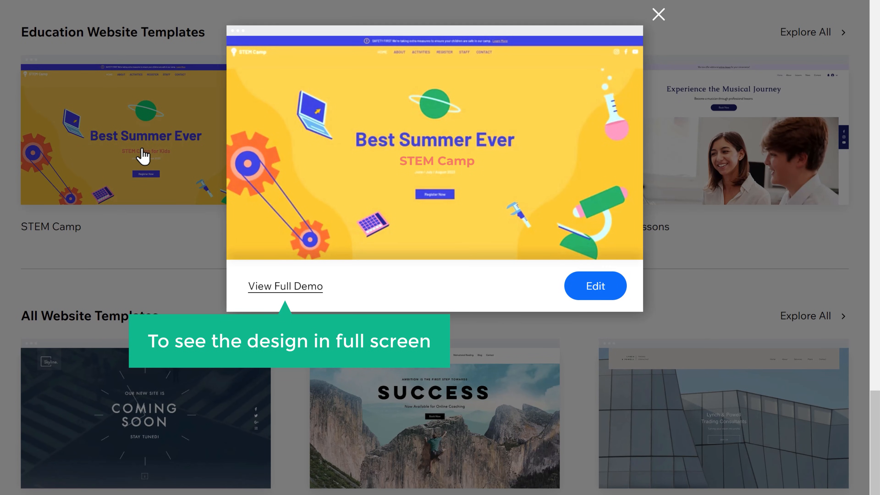
Step: View the full STEM Camp demo and browse it down to the footer and back
left_click(283, 291)
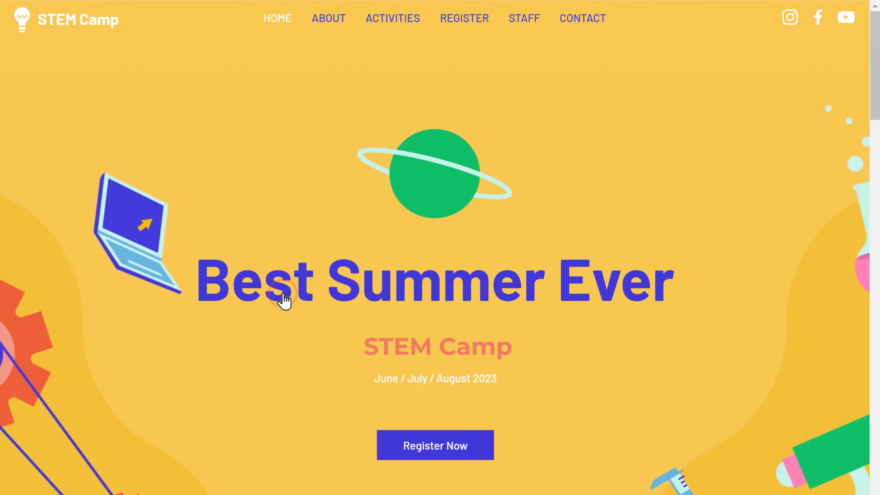
scroll(287, 305, "down", 10)
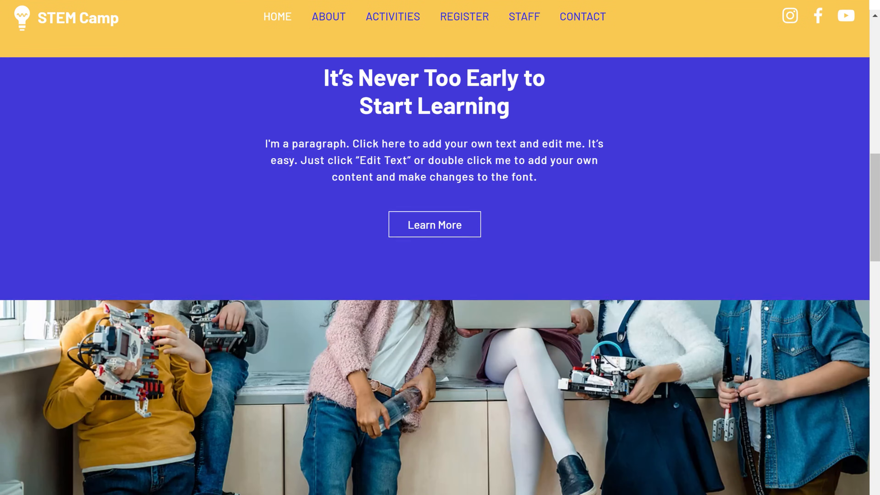
scroll(435, 248, "down", 12)
scroll(434, 248, "down", 8)
scroll(435, 248, "up", 20)
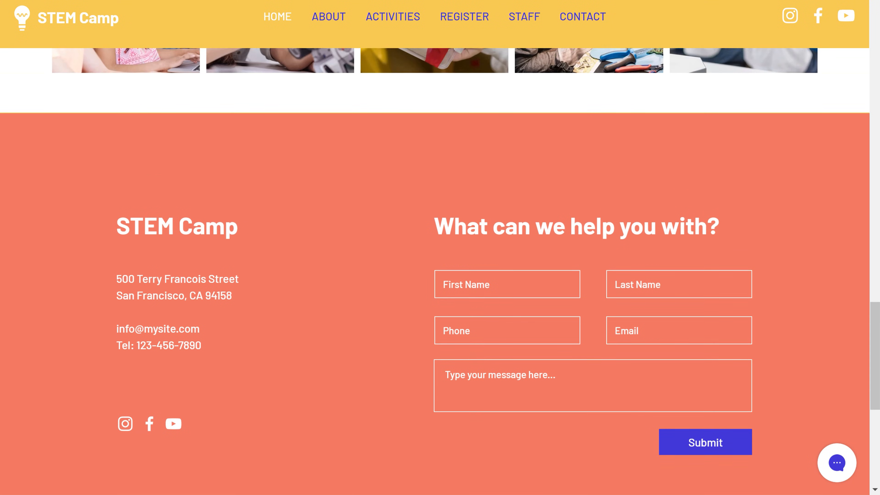
scroll(435, 248, "up", 12)
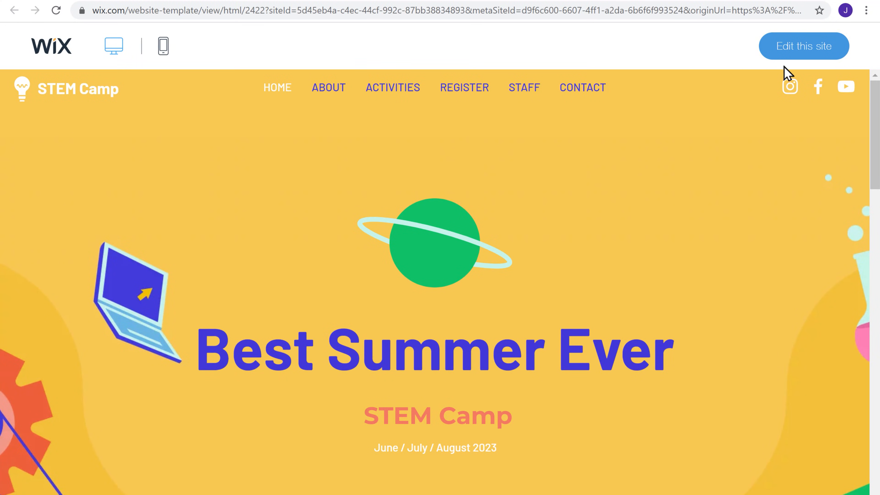
Step: Open STEM Camp in the Editor and change the Best Summer Ever heading to 'Create Your Website'
left_click(803, 52)
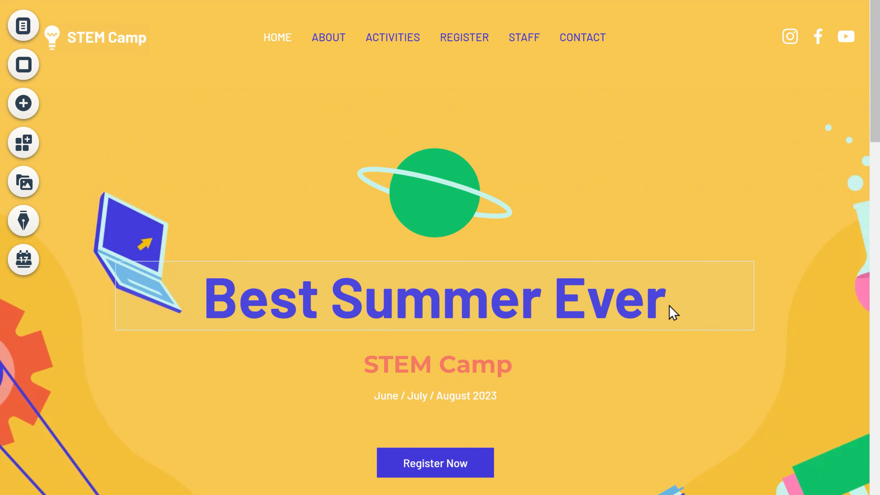
double_click(665, 307)
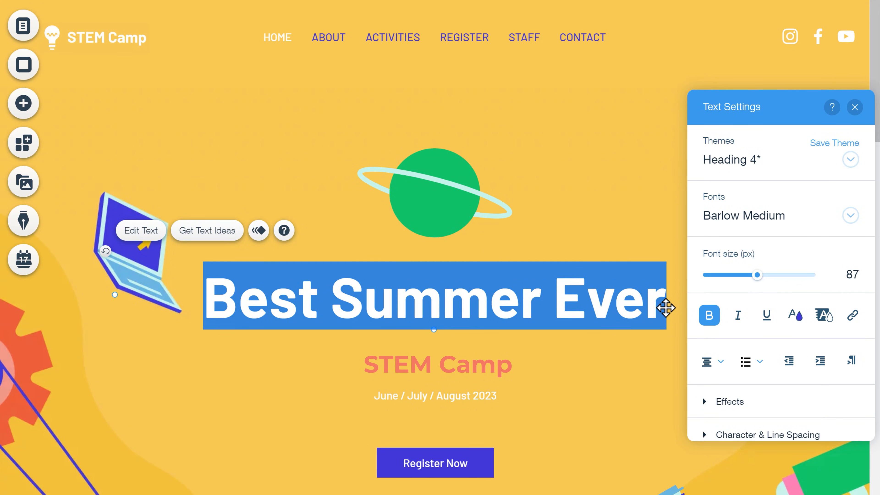
type("Create Your Website")
key("Escape")
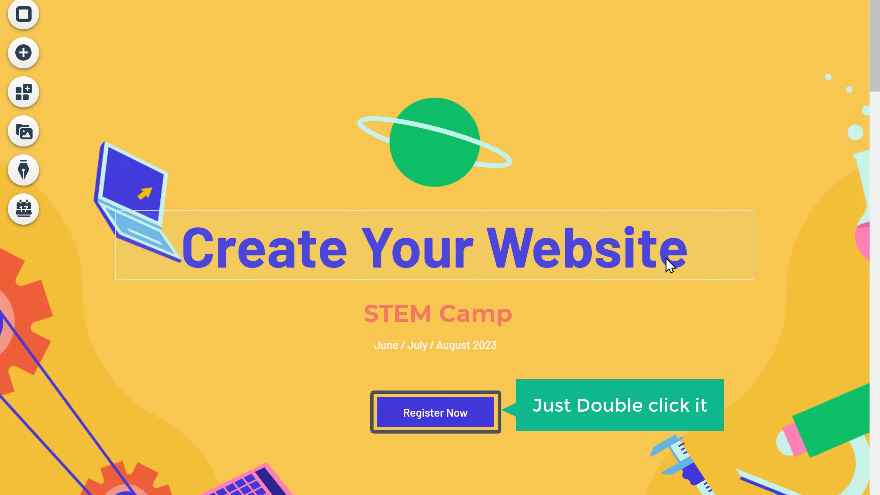
Step: Relabel the Register Now button as 'Watch Video'
double_click(429, 420)
type("Watch Video")
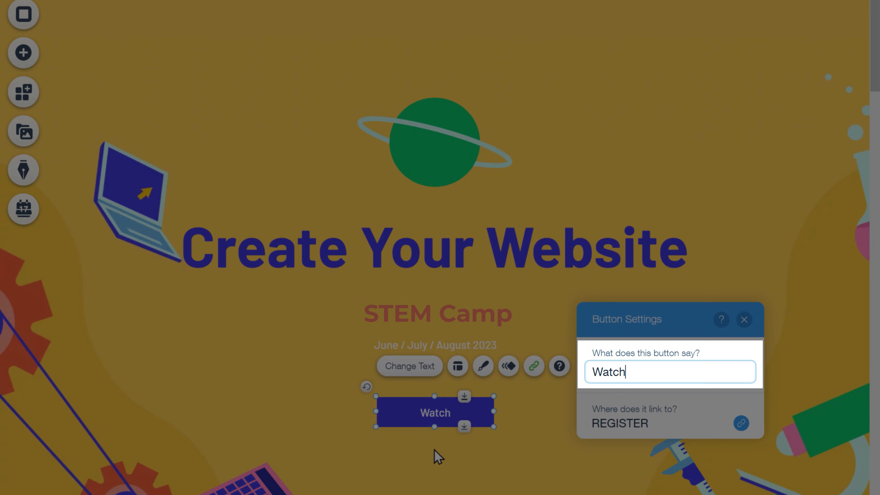
left_click(437, 457)
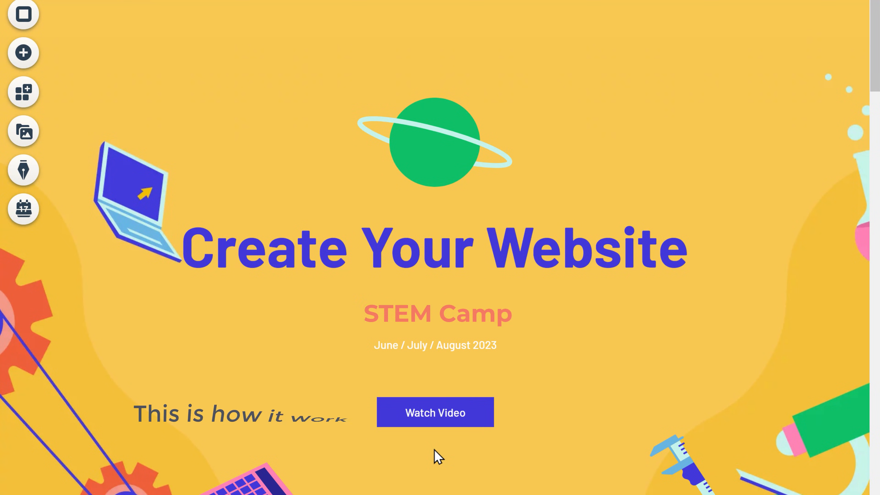
Step: Change the It's Never Too Early heading to 'Welcome'
scroll(438, 456, "down", 10)
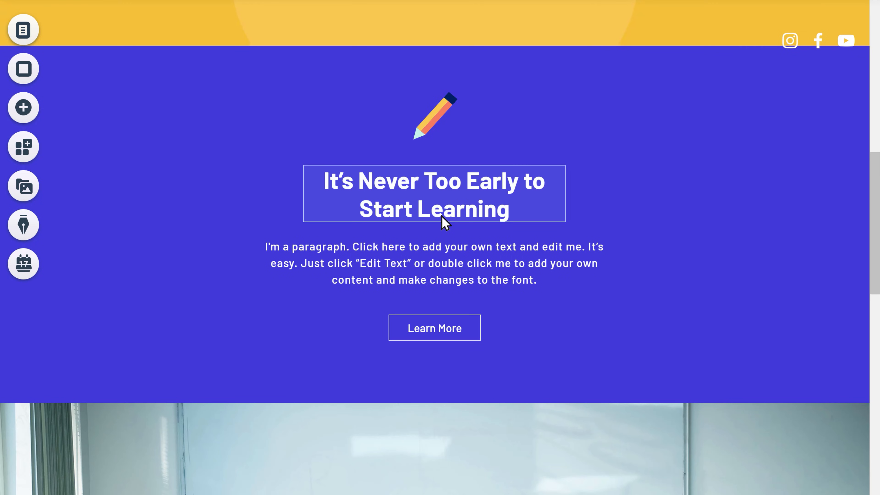
double_click(444, 222)
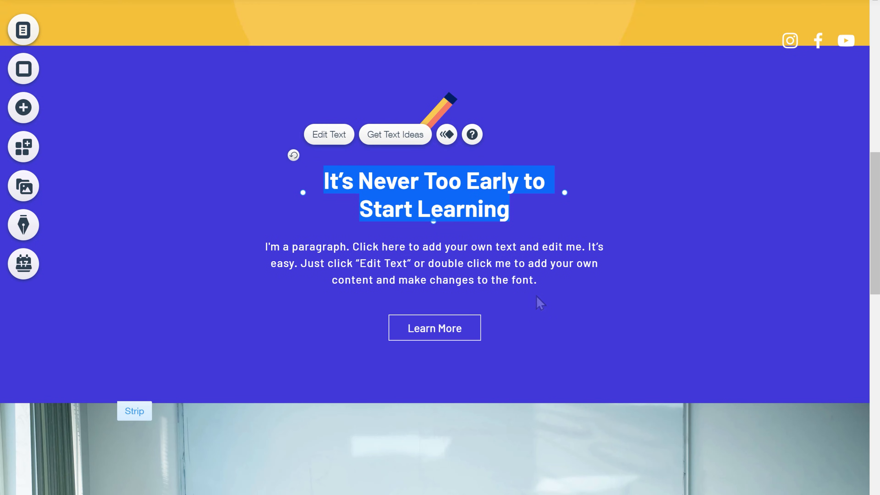
type("Welcome")
key("Escape")
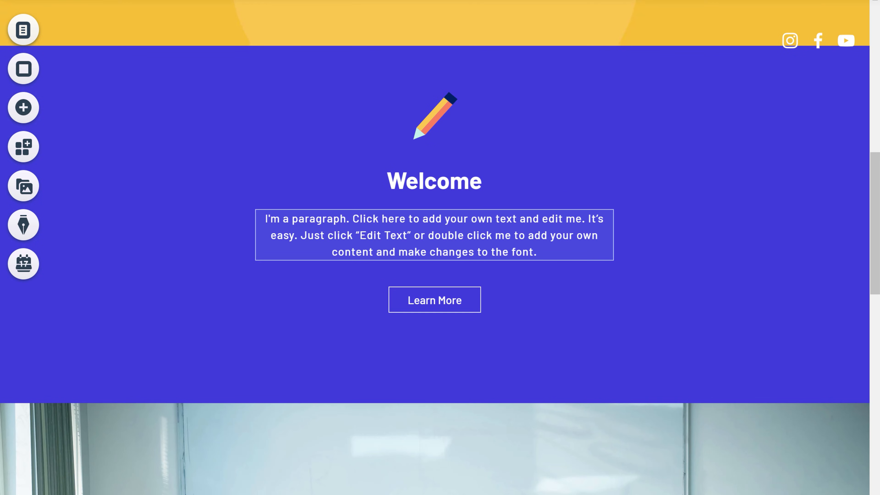
scroll(446, 214, "down", 5)
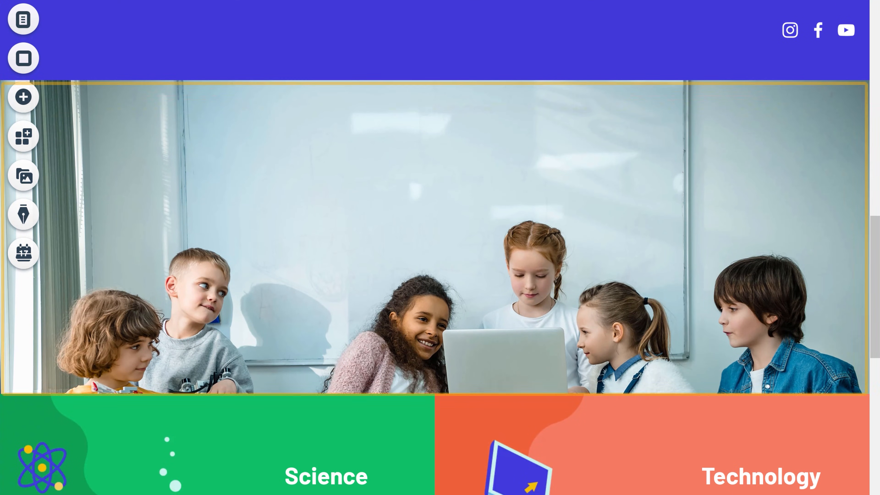
Step: Upload Image.jpg and set it as the classroom strip's background photo
left_click(442, 204)
double_click(441, 205)
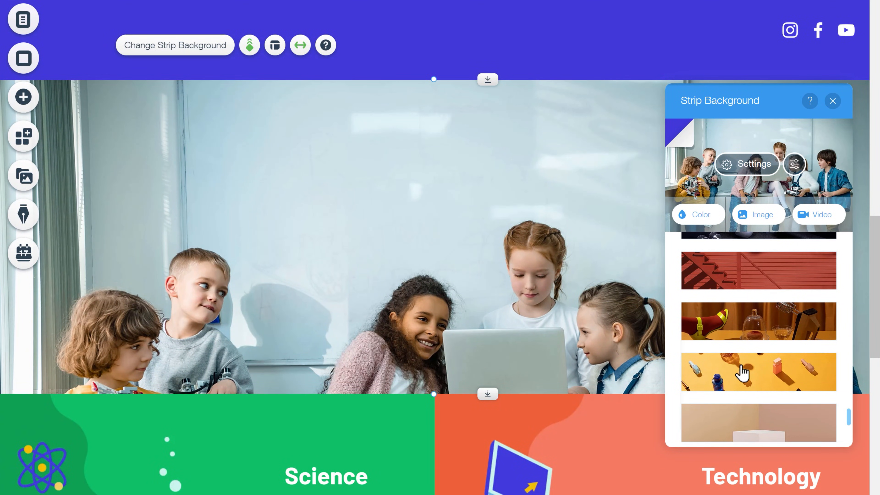
left_click(740, 372)
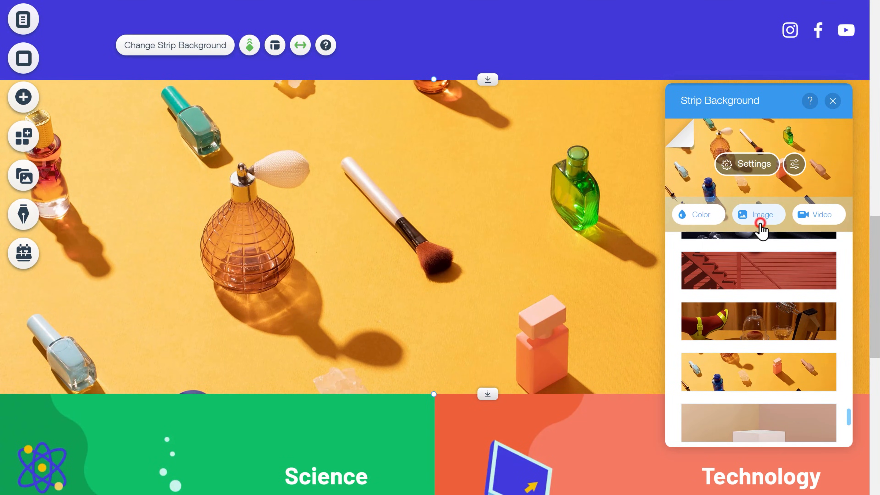
left_click(761, 223)
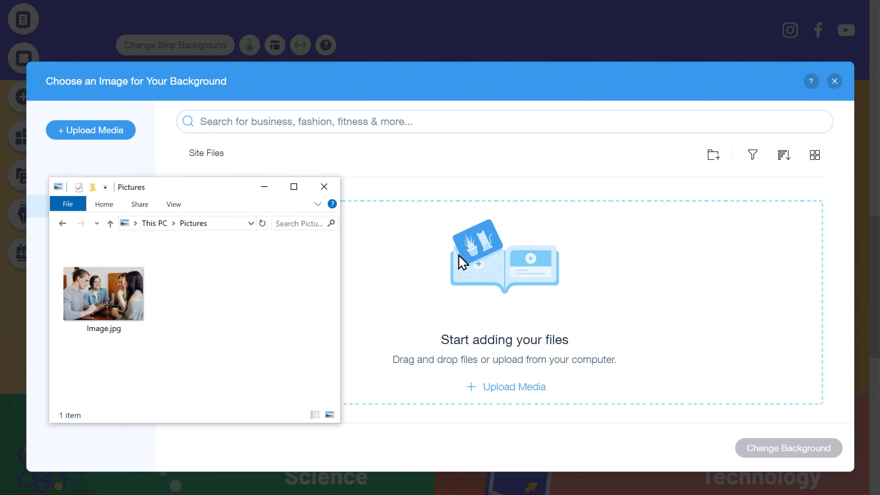
left_click_drag(132, 297, 619, 301)
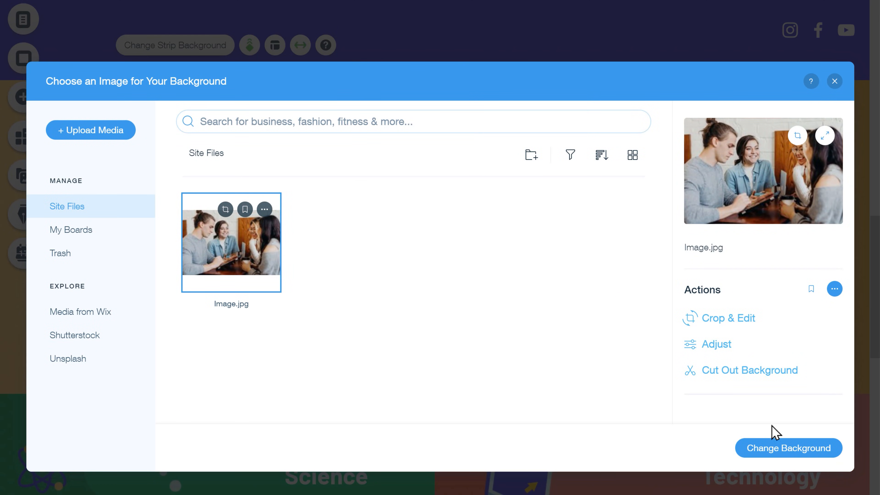
left_click(796, 457)
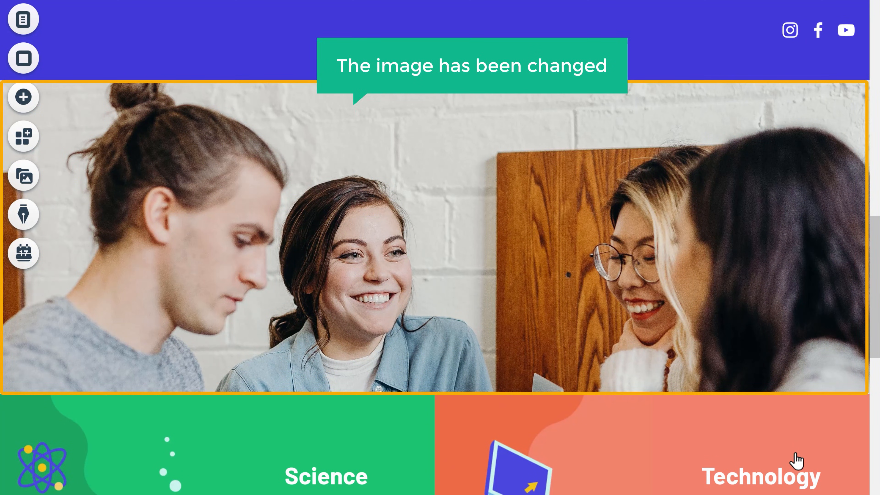
scroll(796, 464, "down", 10)
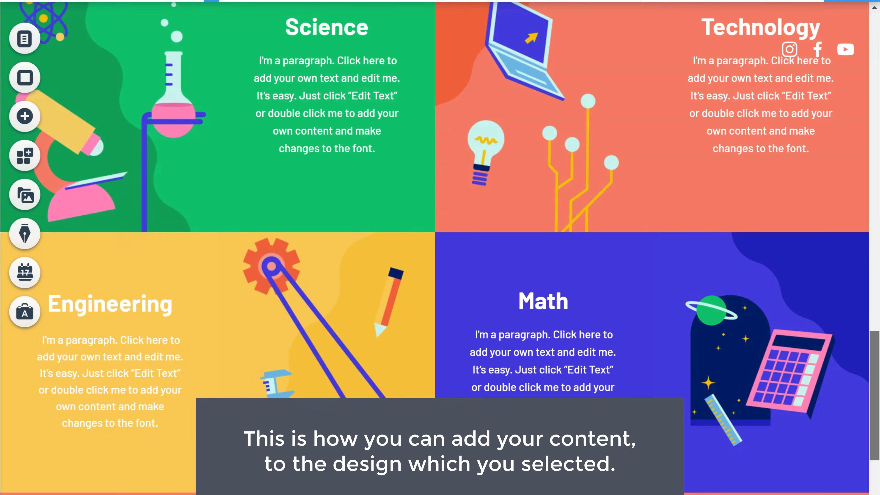
Step: Switch the editor from the HOME page to the ABOUT page via the page list
scroll(434, 260, "up", 18)
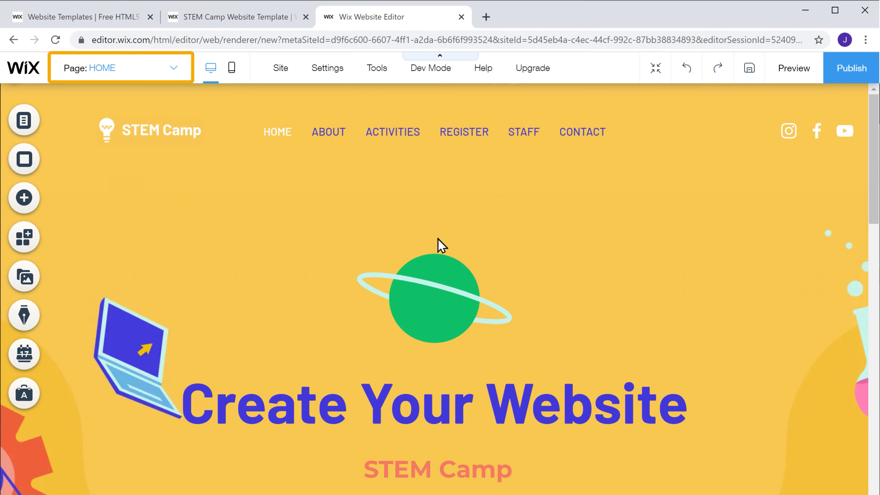
left_click(175, 73)
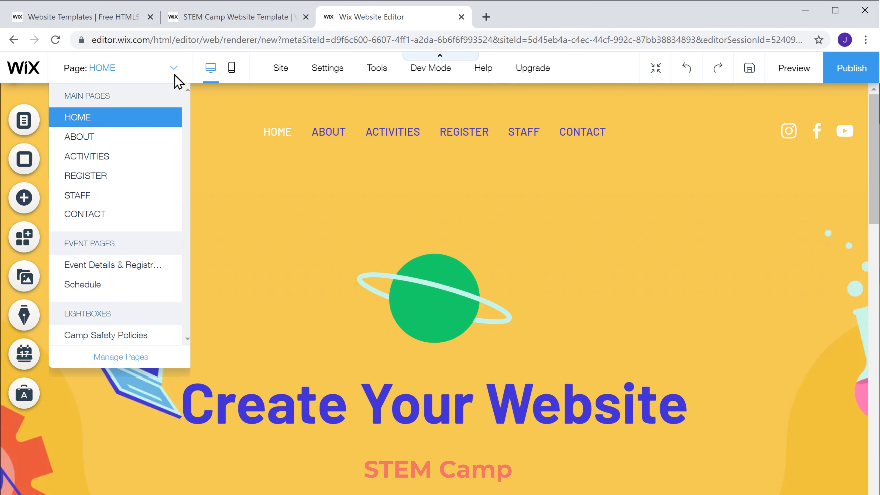
left_click(79, 145)
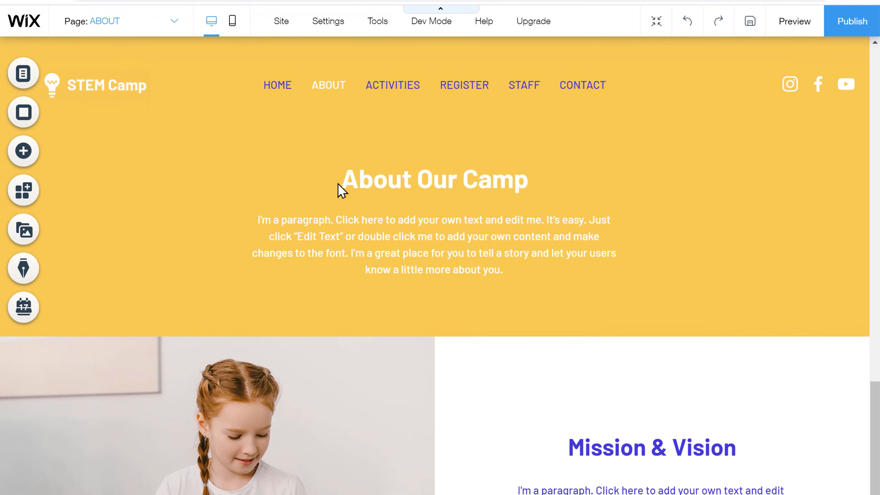
Step: Retitle the About Our Camp heading as 'About Us'
double_click(337, 184)
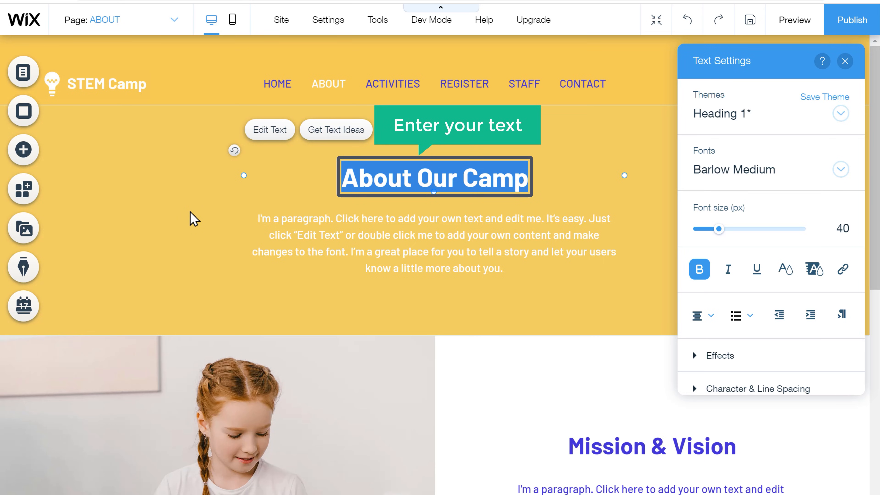
type("About Us")
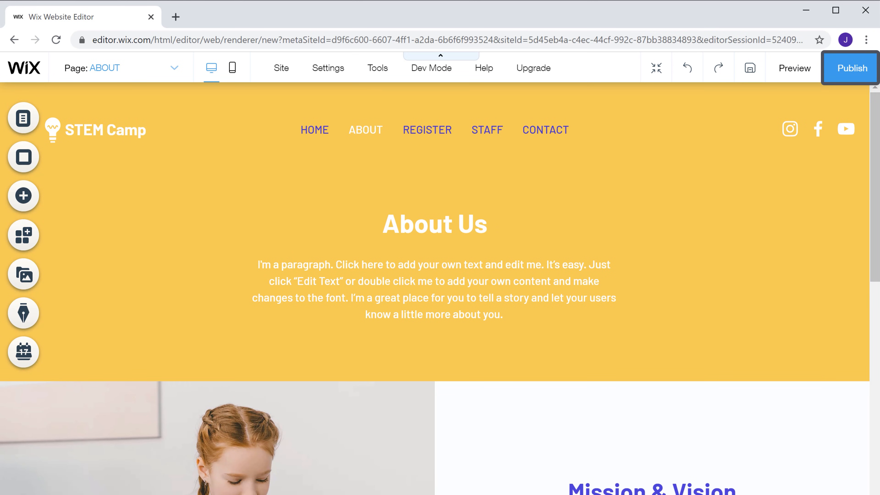
Step: Publish the site on the free wixsite address ending in /mysite
left_click(854, 80)
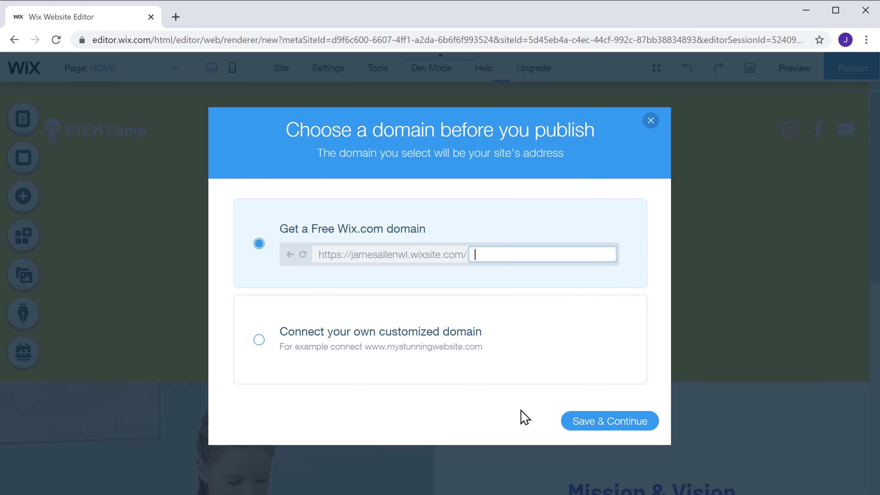
type("mysite")
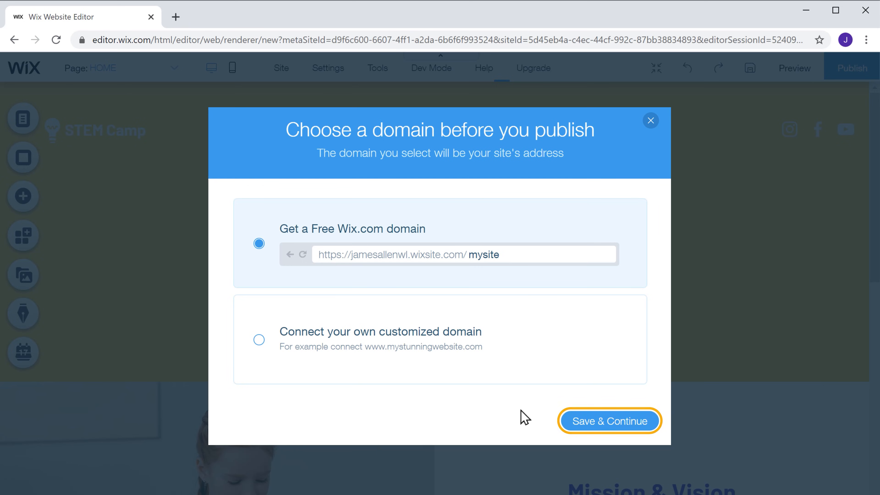
left_click(587, 433)
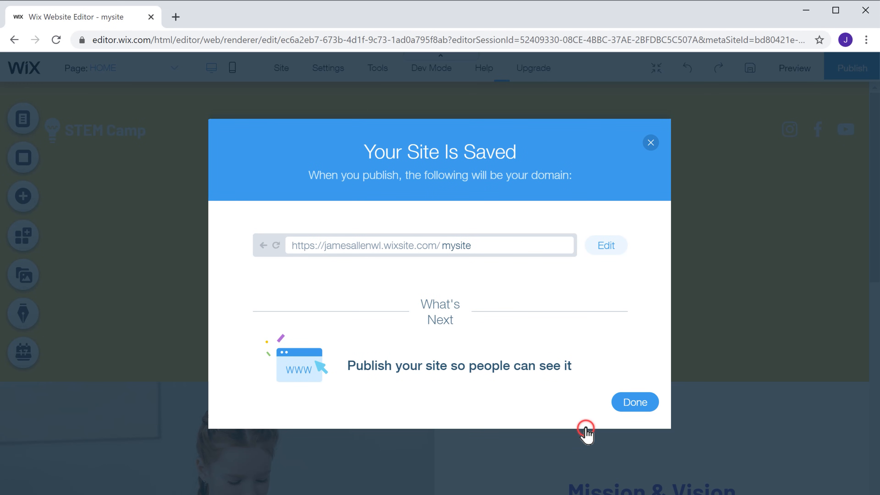
left_click(633, 409)
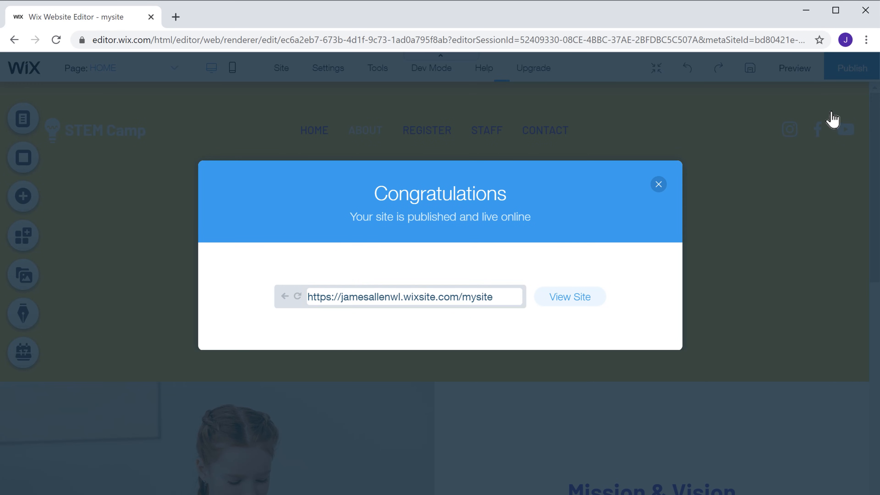
Step: Copy the live site URL and open a new browser tab
left_click_drag(315, 298, 496, 300)
key("ctrl+c")
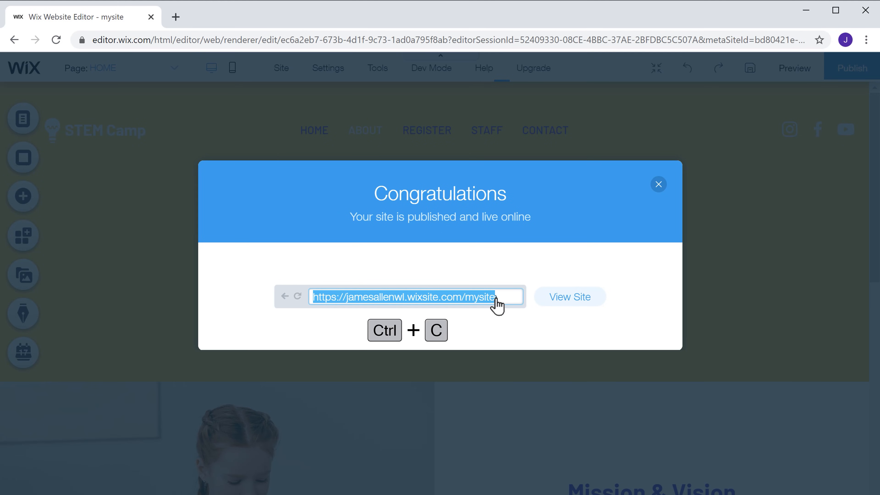
left_click(497, 304)
left_click(175, 17)
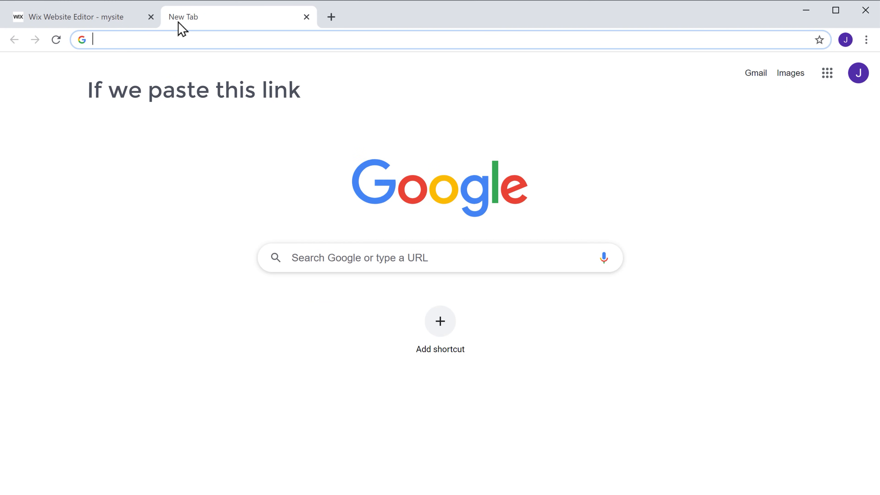
Step: Paste the copied /mysite URL, load it, and scroll through the live STEM Camp page
right_click(156, 40)
left_click(191, 129)
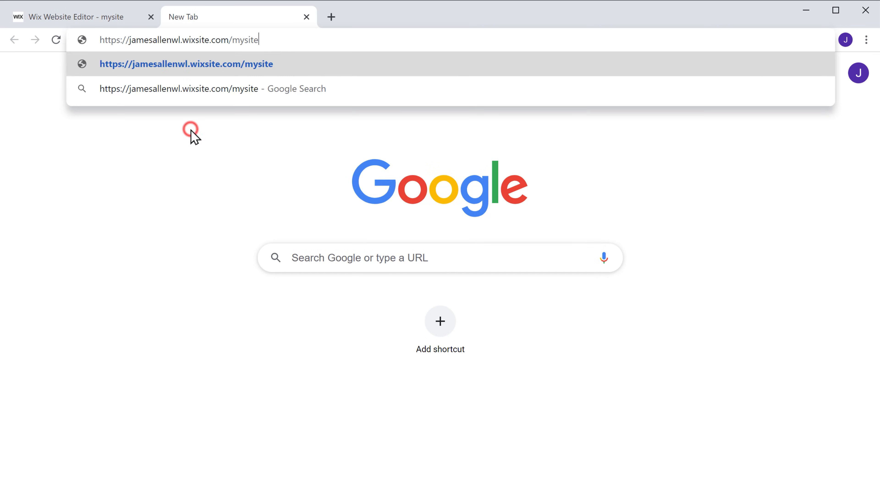
key("Return")
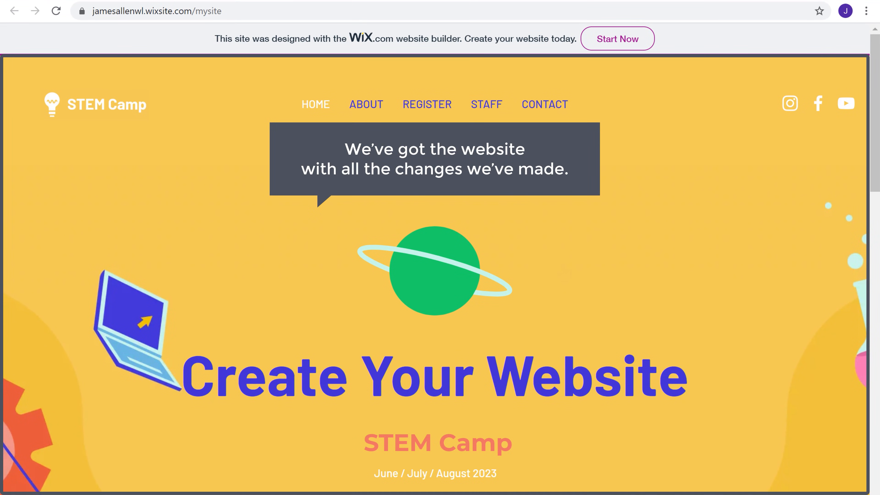
scroll(564, 271, "down", 10)
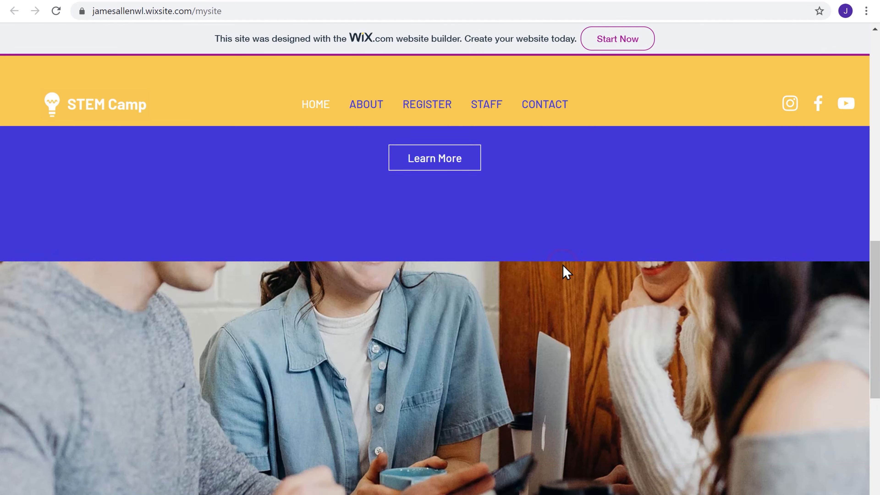
scroll(562, 262, "down", 5)
scroll(563, 267, "up", 10)
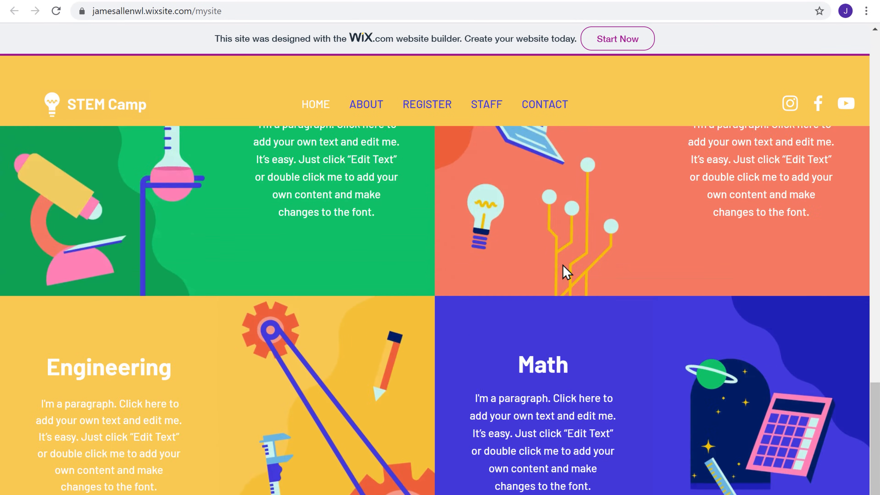
scroll(564, 267, "up", 8)
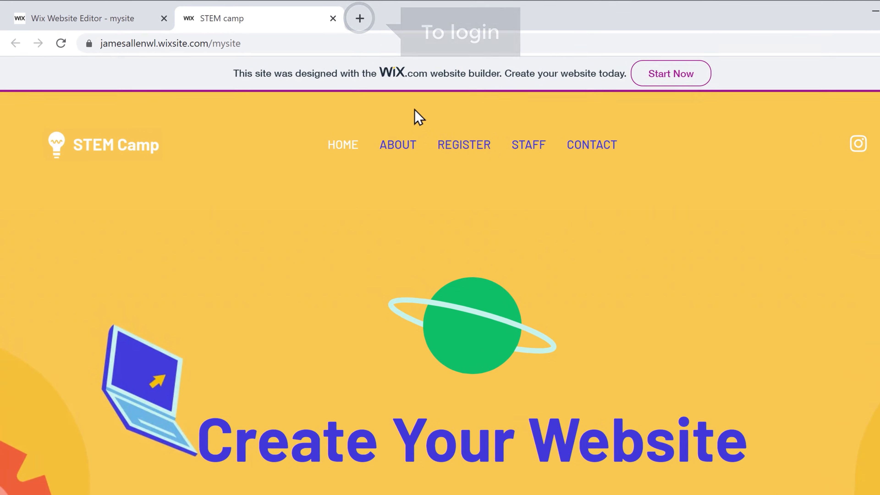
Step: Go to wix.com in a new tab and open the Sign In page
left_click(374, 24)
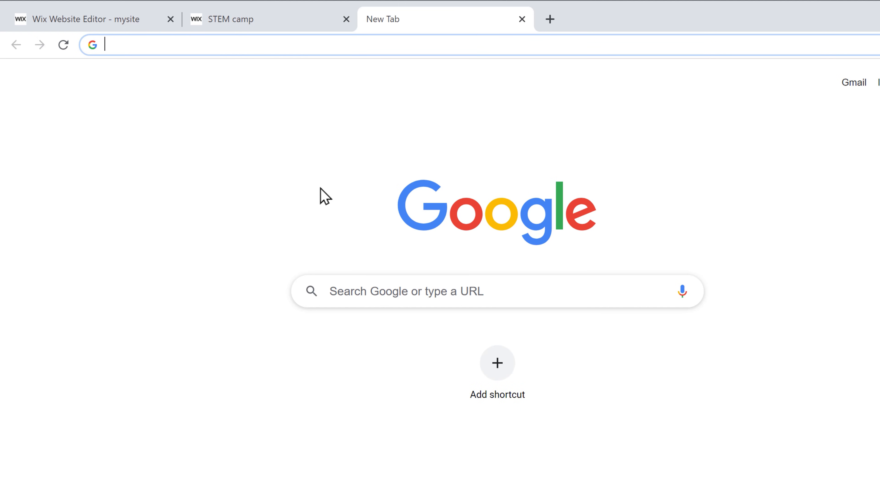
type("wix.com")
key("Return")
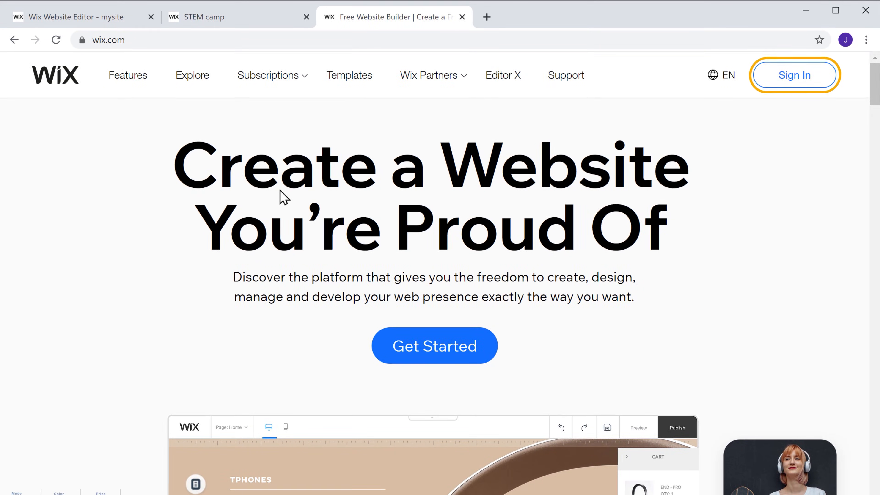
left_click(789, 82)
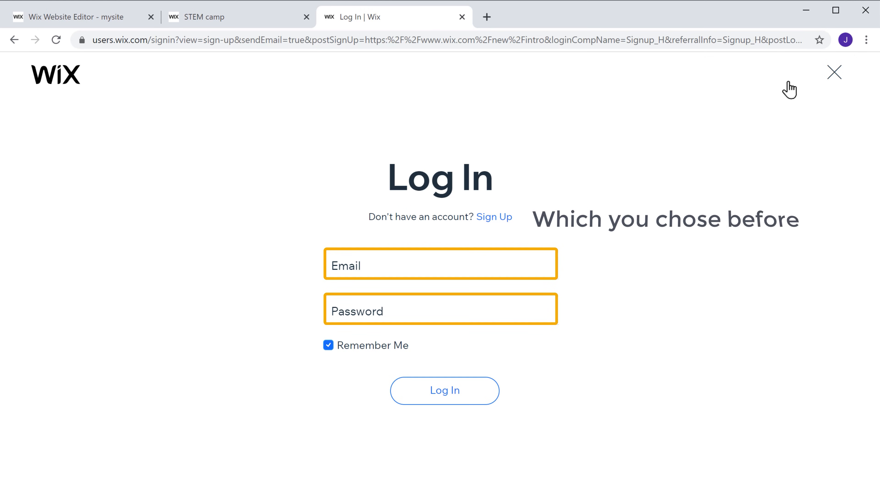
Step: Log in with the account e-mail and password
left_click(401, 265)
key("Tab")
type("***")
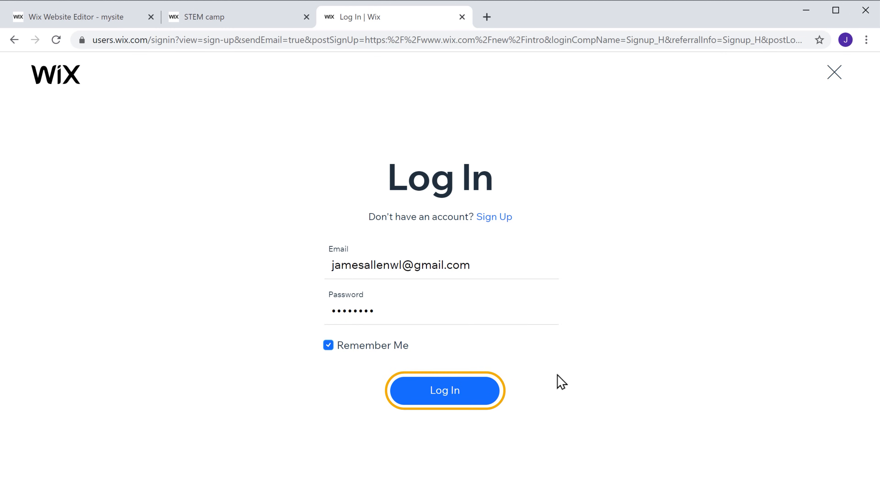
left_click(439, 406)
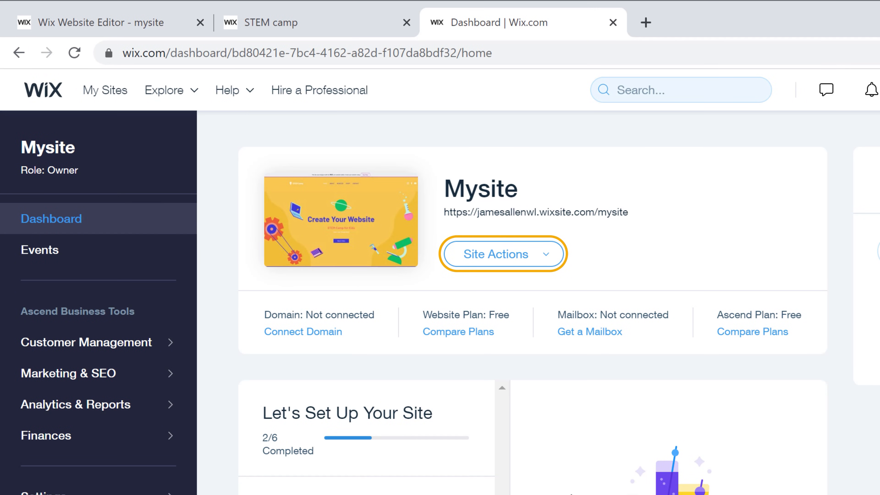
Step: Choose Edit Site from Mysite's Site Actions to open it in the editor
left_click(509, 264)
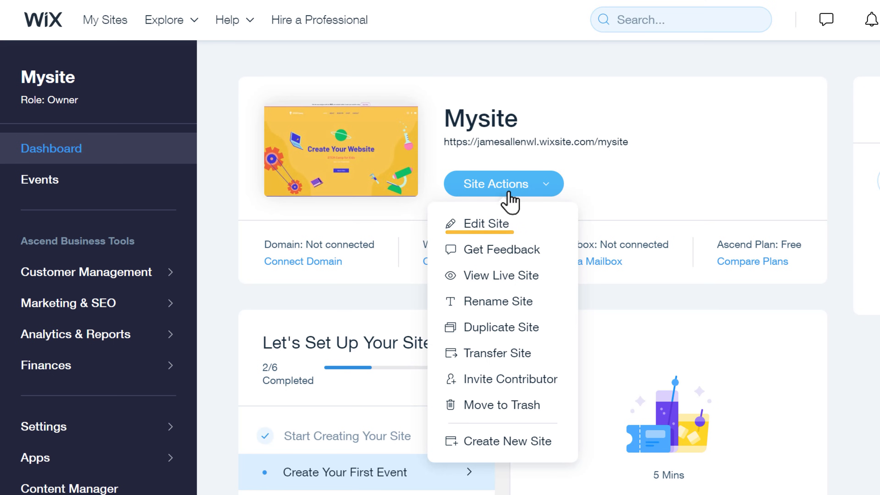
left_click(478, 231)
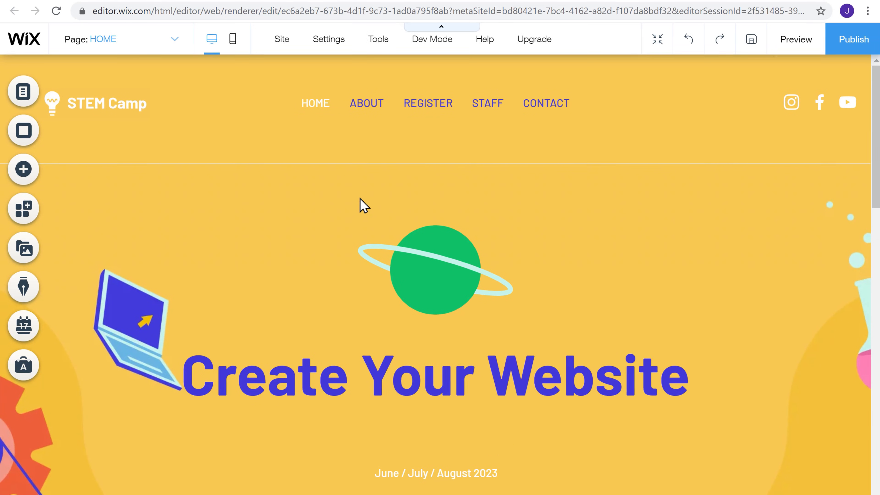
Step: Move REGISTER below STAFF in the menu and rename STAFF to GALLERY
left_click(288, 104)
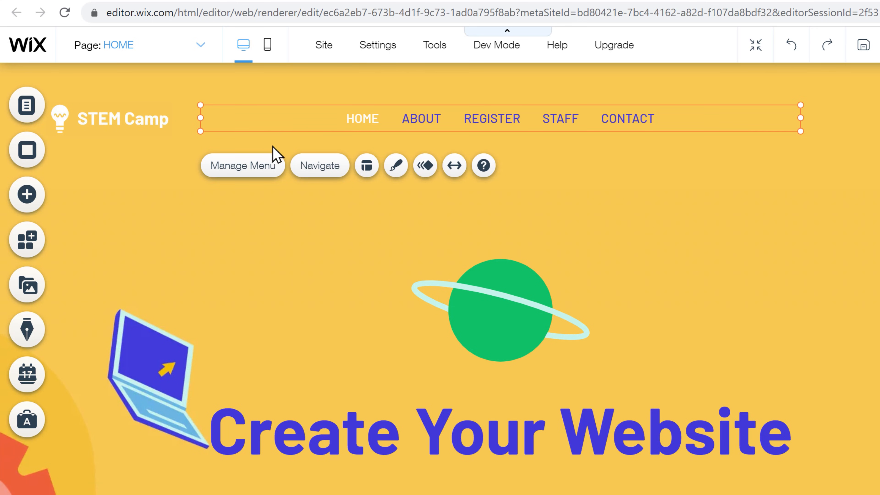
left_click(228, 173)
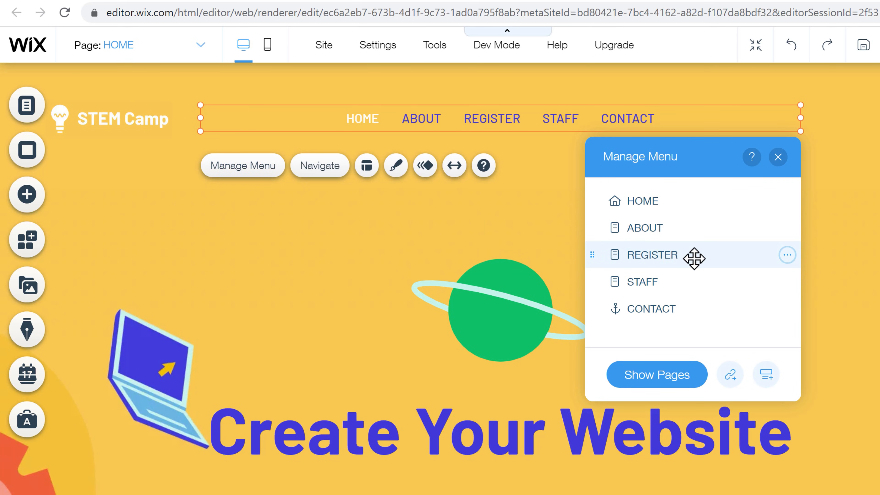
left_click_drag(702, 258, 704, 305)
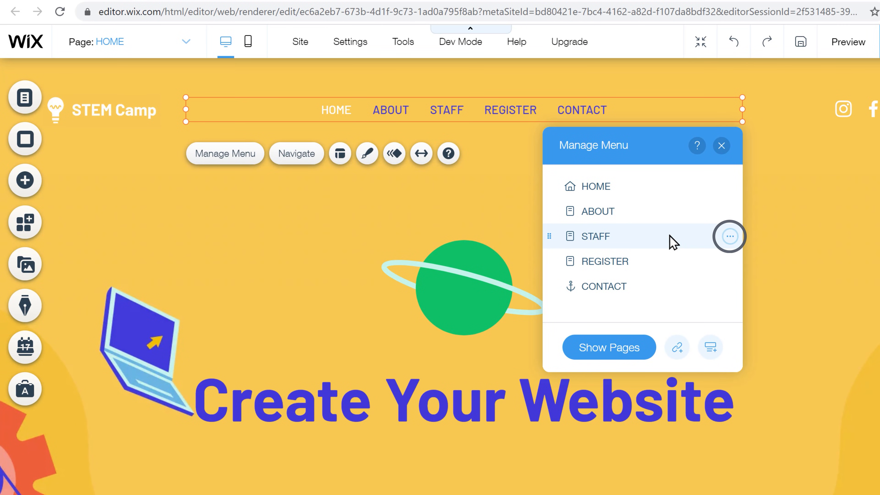
left_click(730, 237)
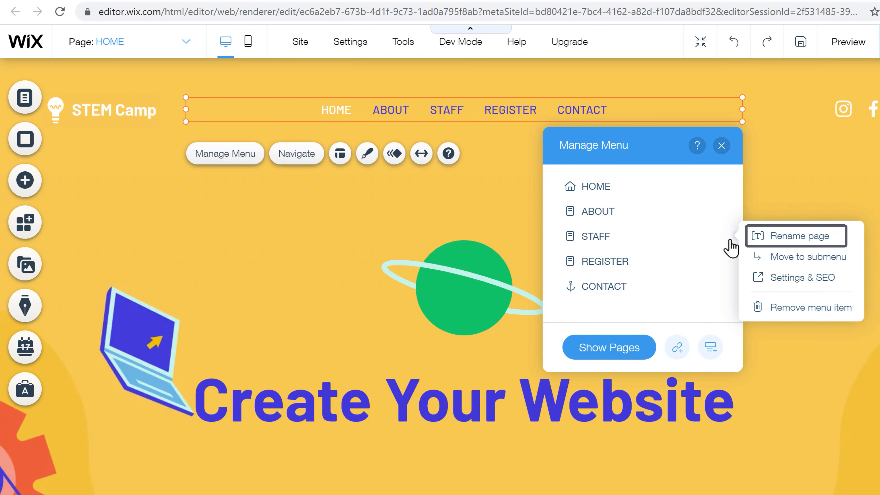
left_click(788, 242)
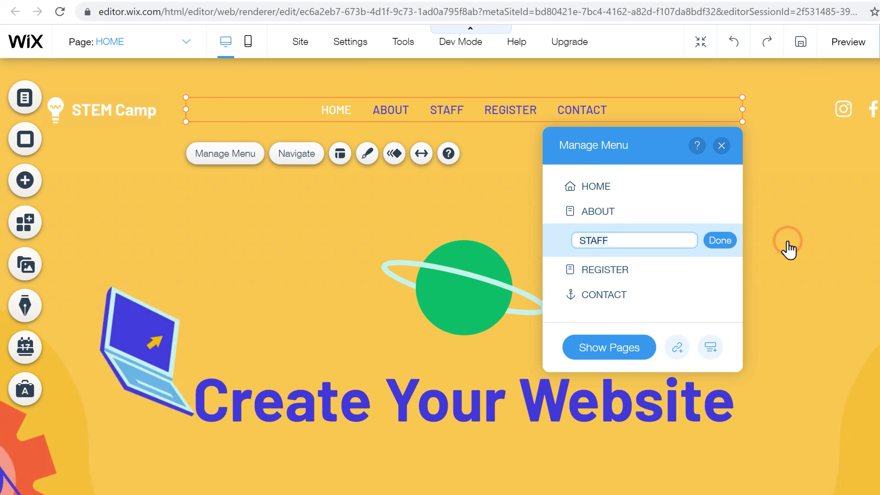
type("GALLERY")
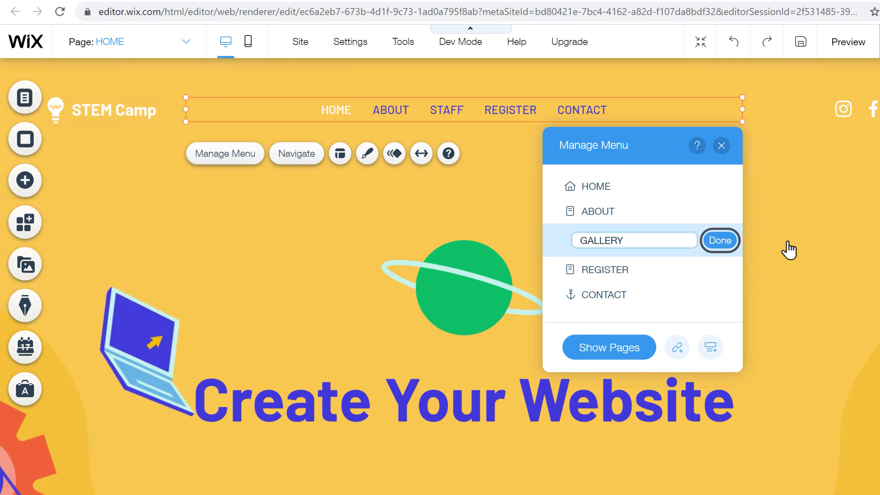
left_click(720, 246)
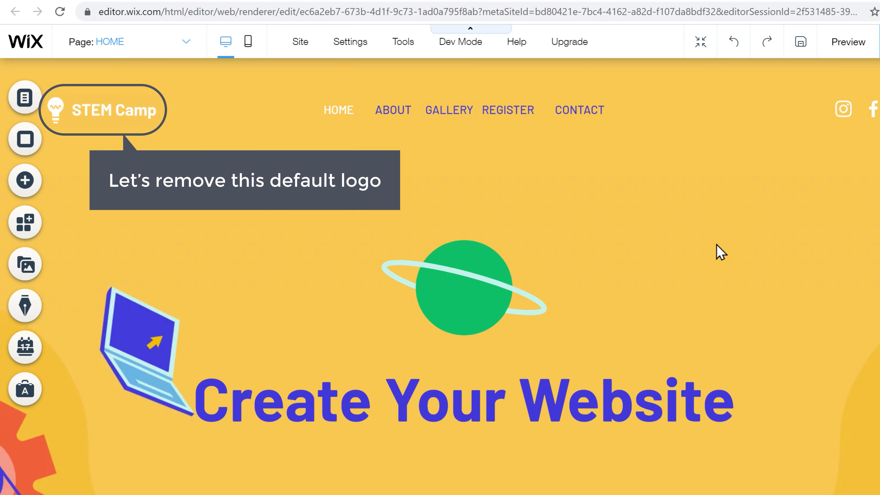
Step: Delete the default STEM Camp logo from the header
right_click(143, 118)
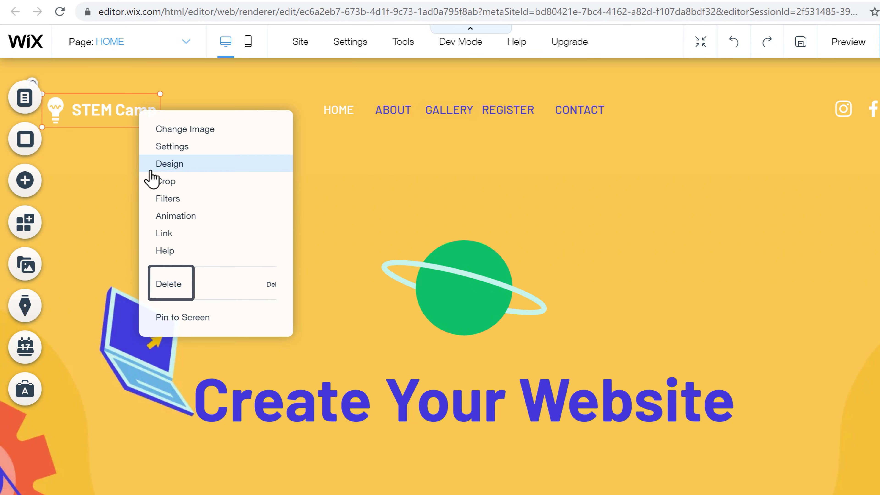
left_click(169, 287)
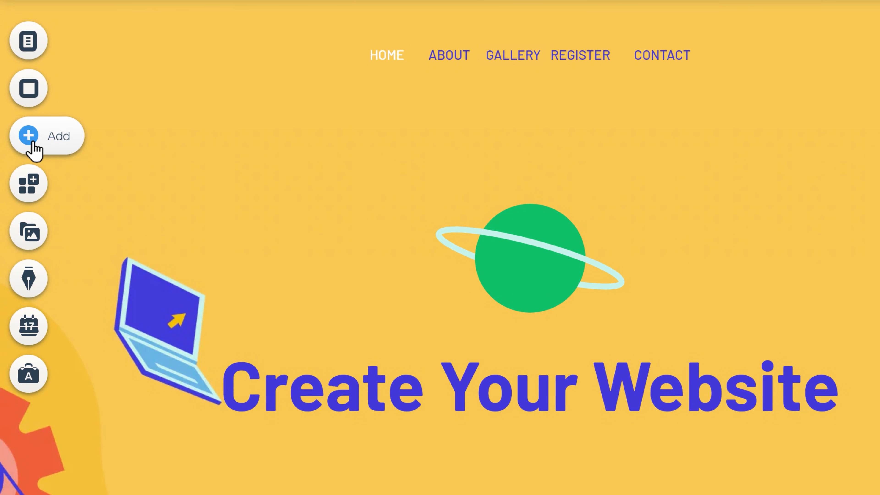
Step: Upload Logo.png through My Image Uploads, add it to the page, and shrink it
left_click(32, 139)
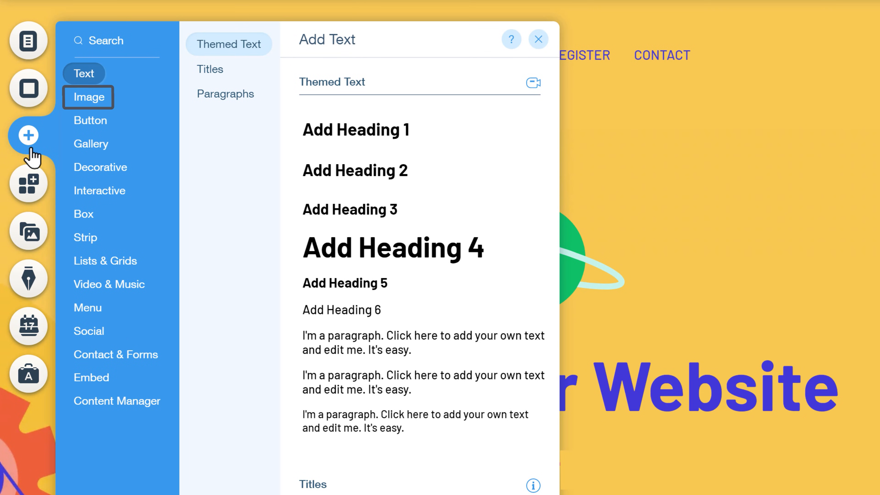
left_click(87, 105)
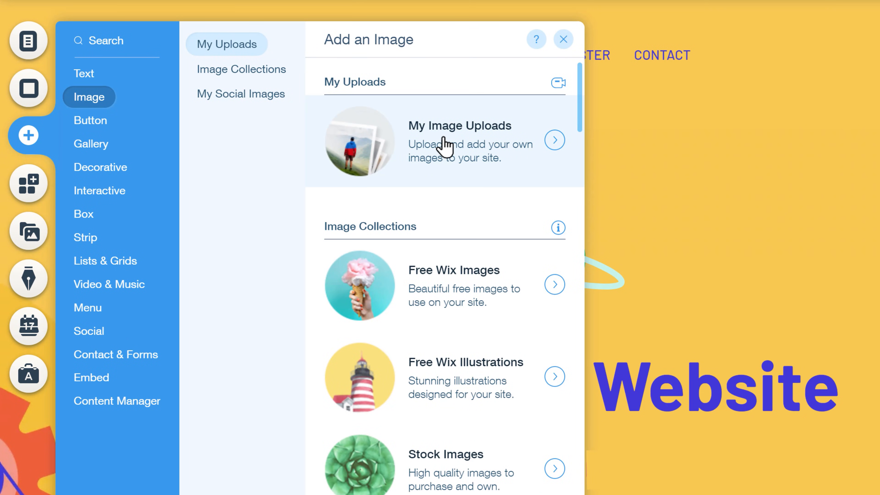
left_click(445, 145)
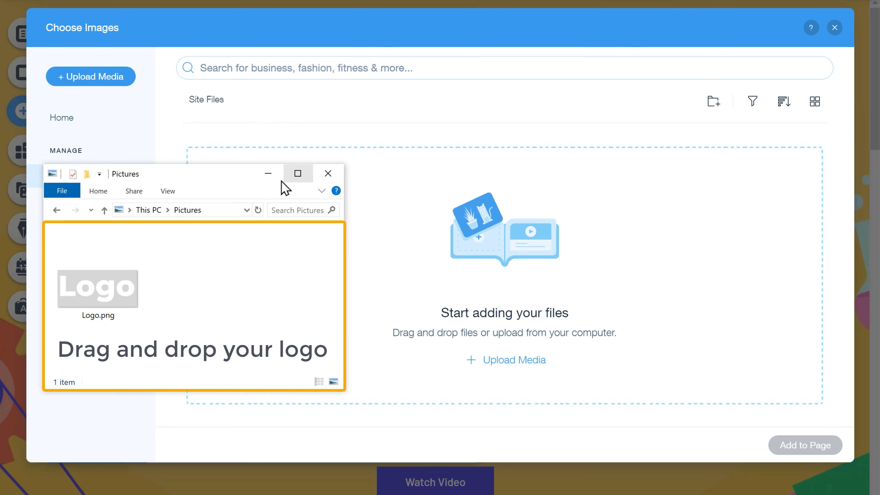
left_click_drag(97, 306, 632, 275)
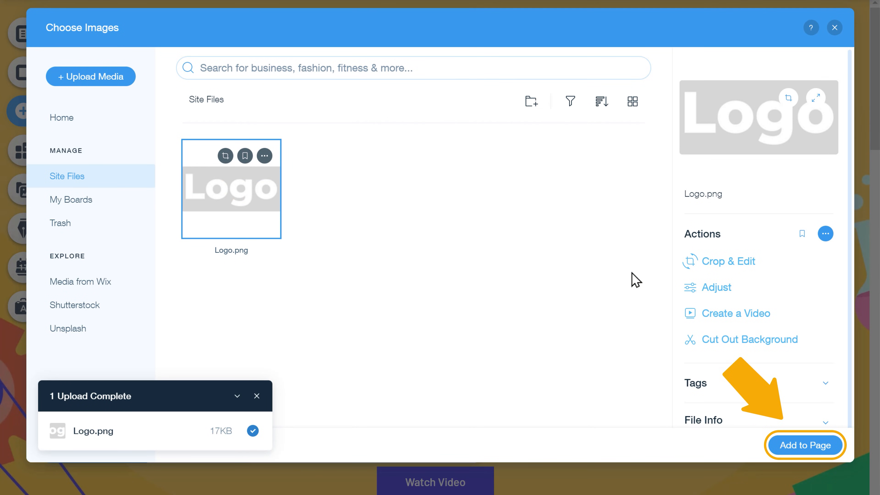
left_click(807, 447)
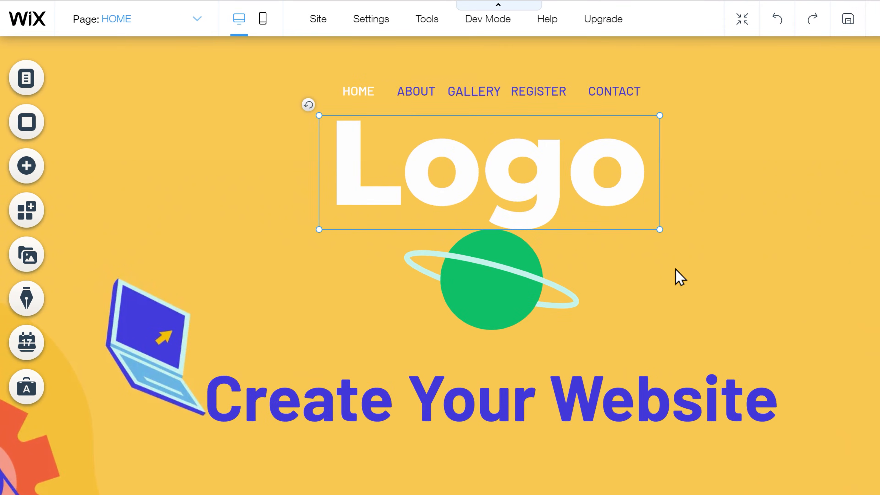
left_click_drag(701, 244, 187, 102)
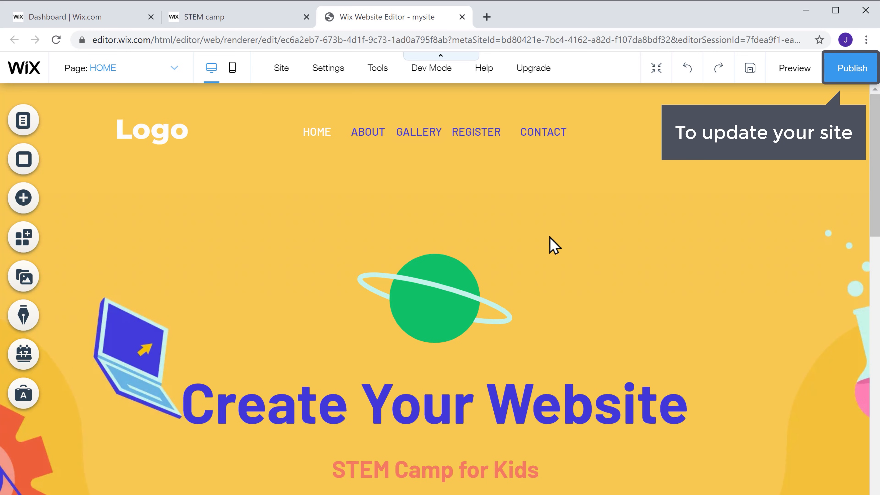
Step: Publish the changes, view the live STEM camp tab, then go back to the editor
left_click(852, 75)
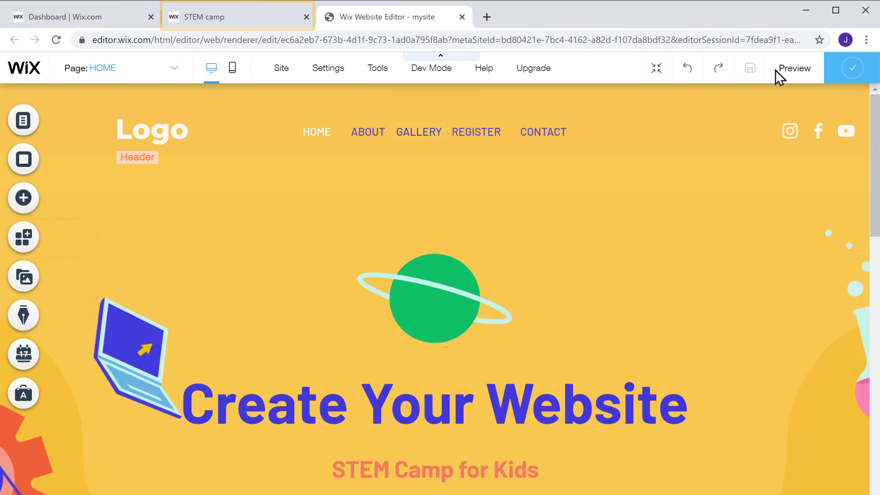
left_click(205, 25)
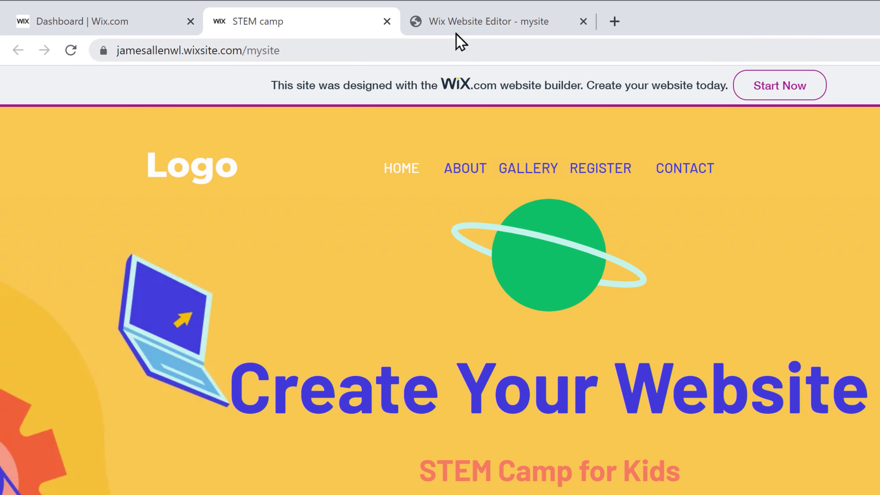
left_click(474, 27)
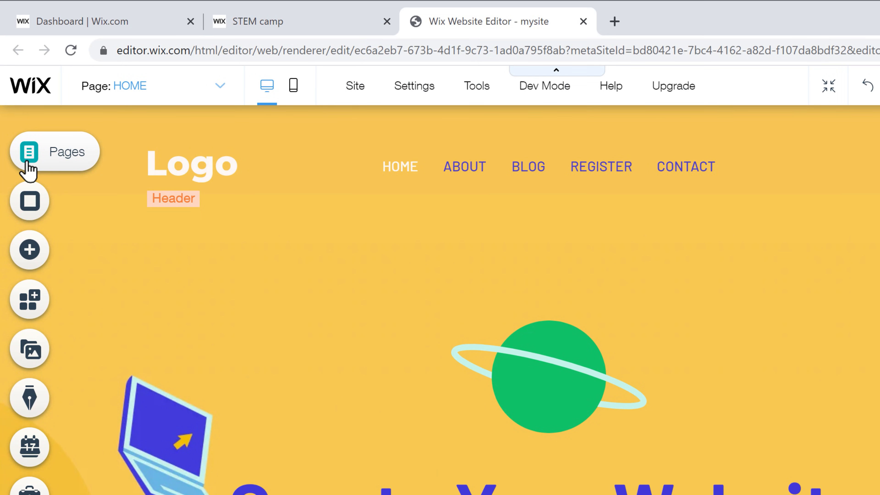
Step: Open SEO (Google) settings for the HOME page from the Pages list
left_click(28, 152)
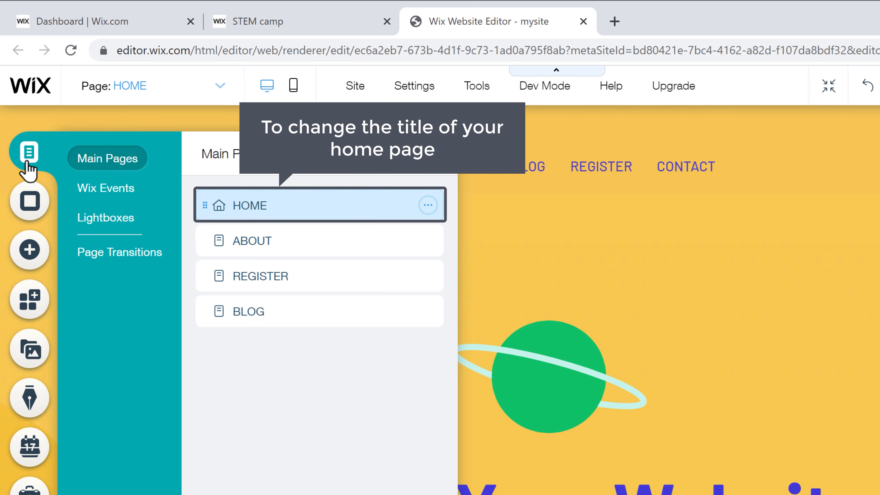
left_click(428, 208)
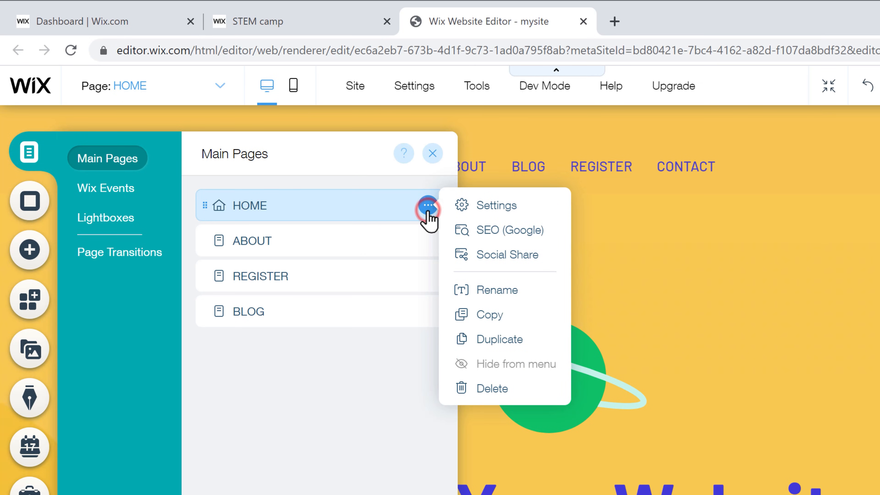
left_click(487, 232)
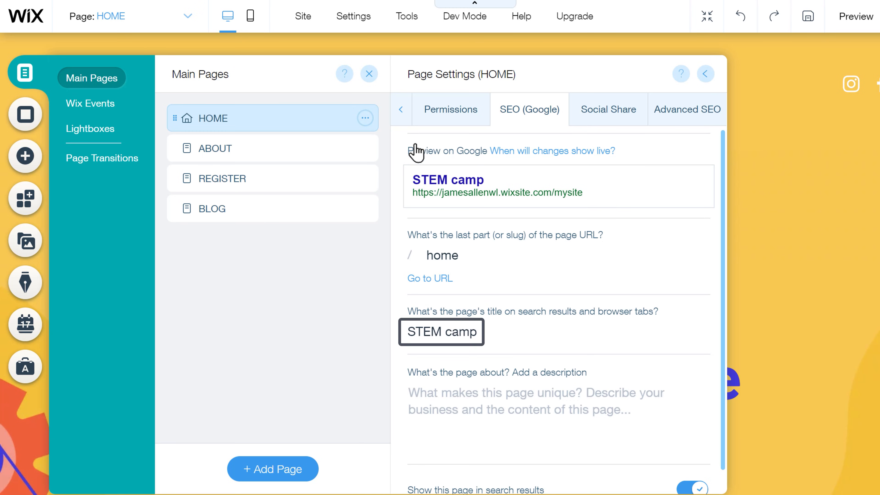
Step: Retitle HOME 'Ask Me Website' and add a description starting 'The Official website for helping you…'
left_click(488, 333)
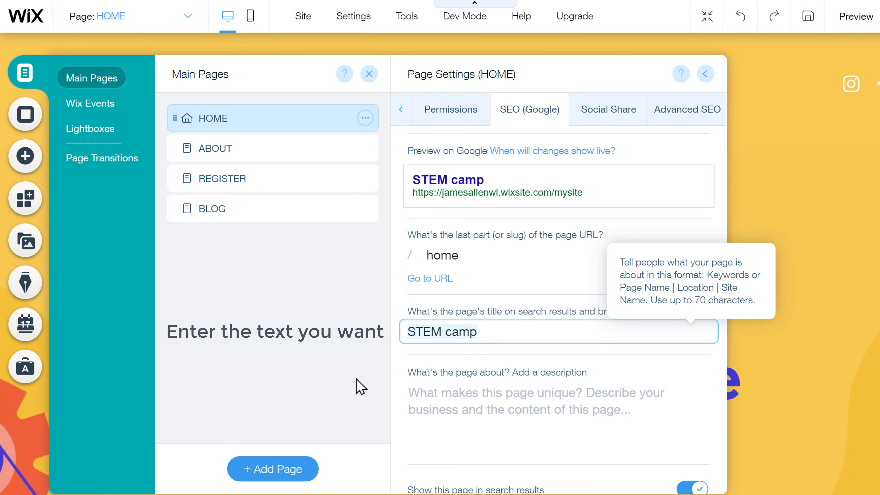
key("BackSpace")
type("Ask")
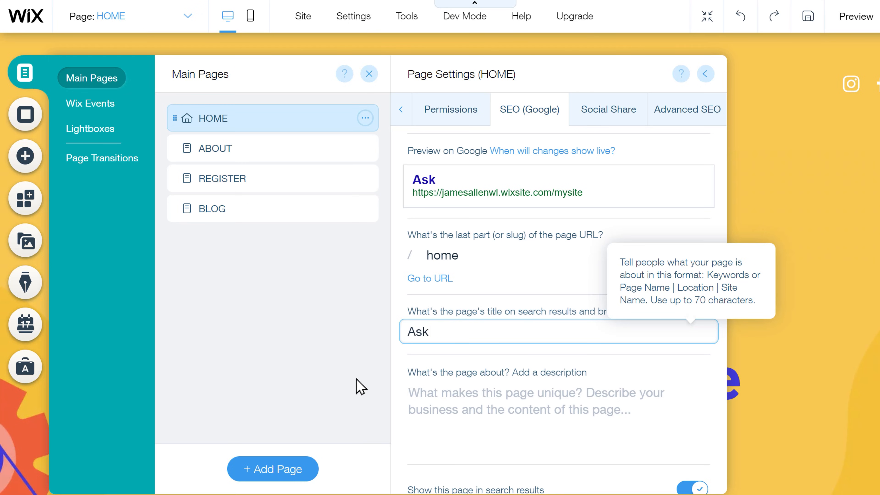
left_click(360, 386)
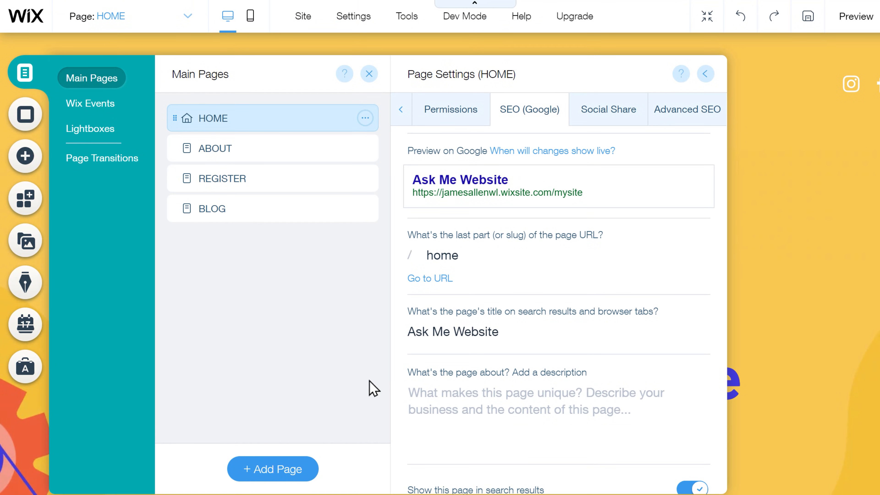
left_click(406, 389)
type("The Official website for helping you create your unique website. We make ")
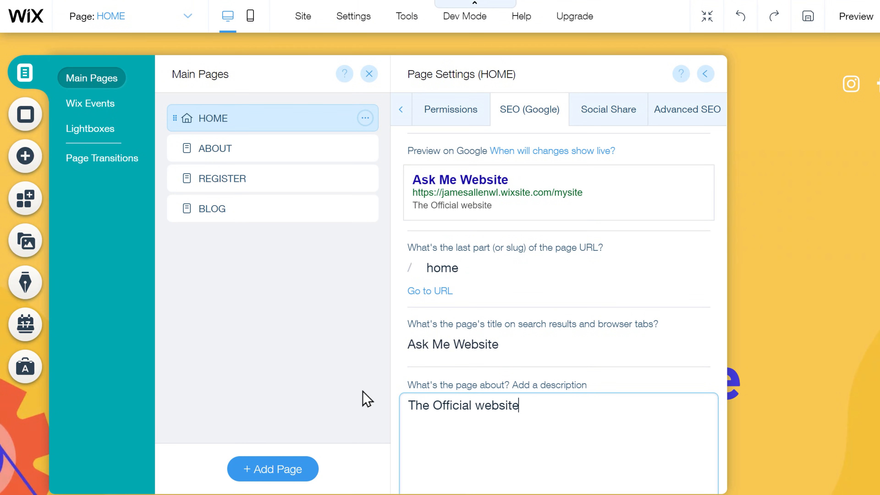
type("it Quick & Easy to get your business online.")
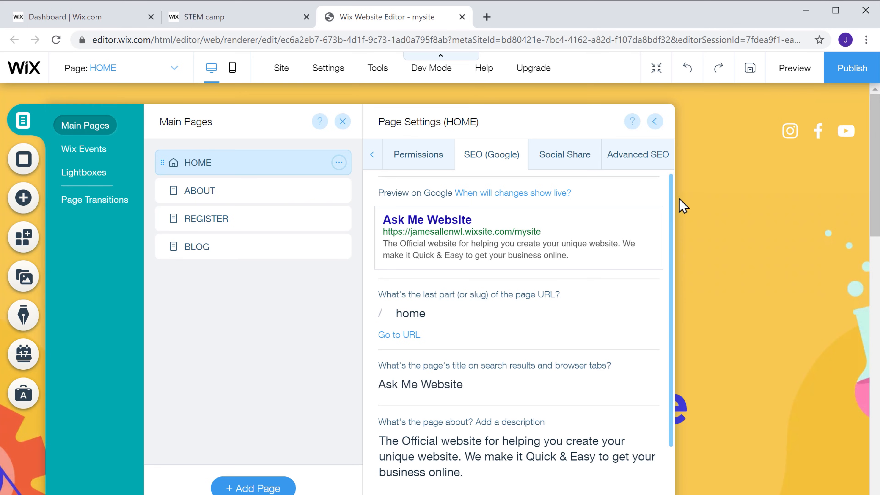
Step: Publish, confirm the live tab reads 'Ask Me Website', then show the Main Pages list
left_click(852, 73)
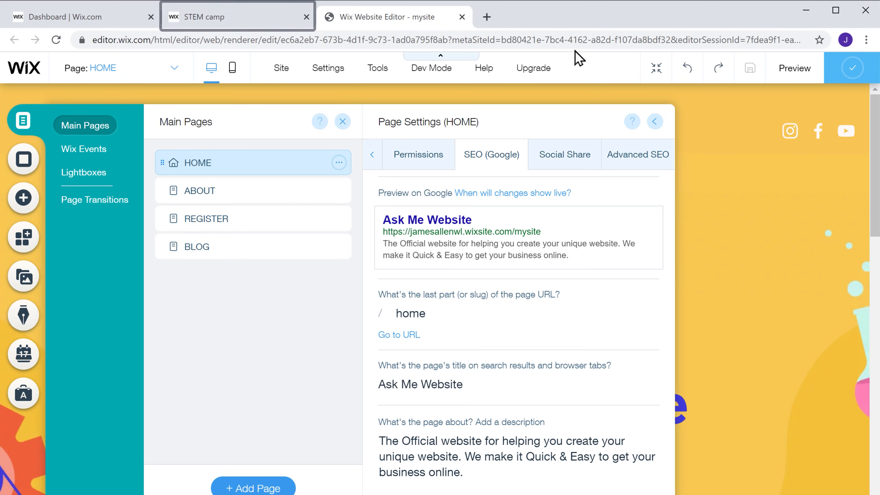
left_click(211, 18)
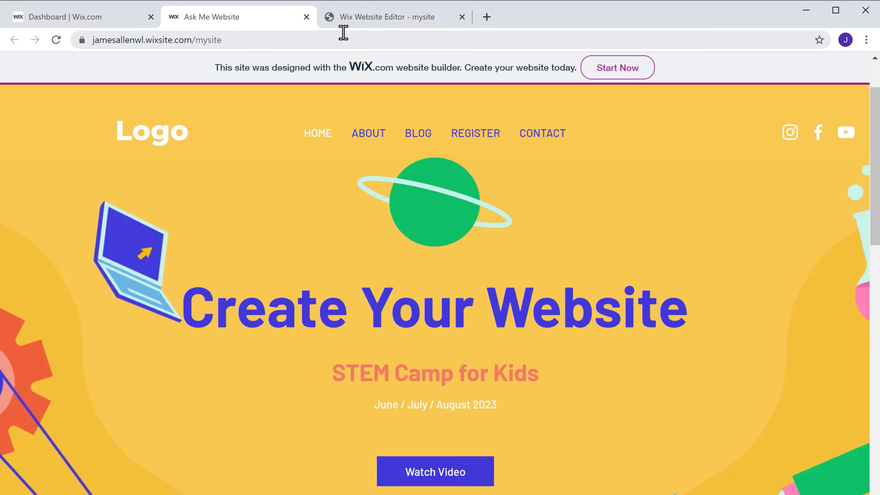
left_click(372, 24)
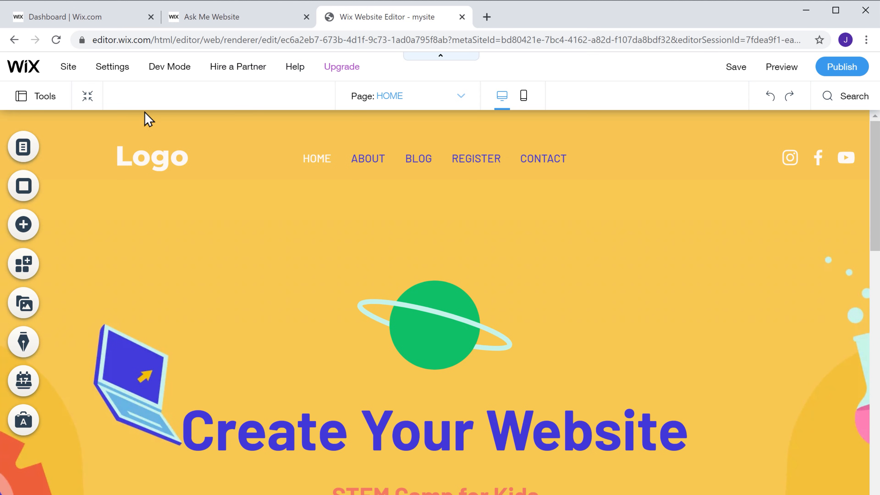
left_click(21, 148)
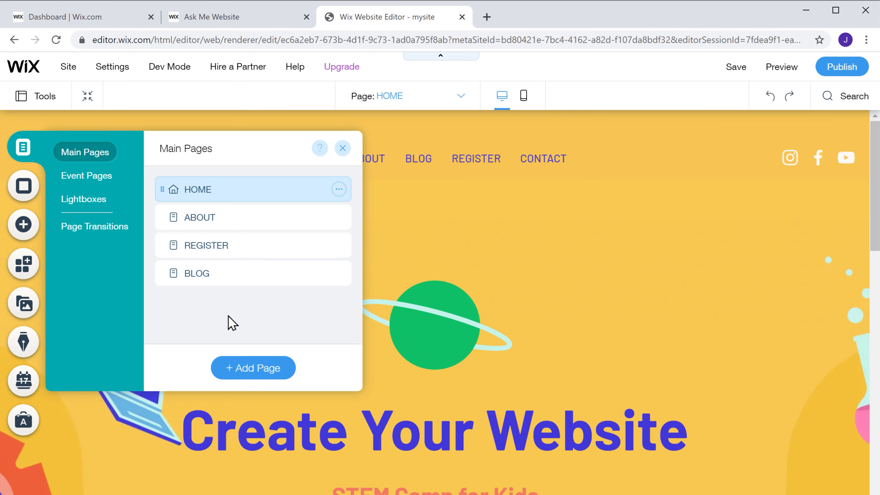
Step: Add a blank page named OUR SERVICES, listed last in the site menu
left_click(244, 377)
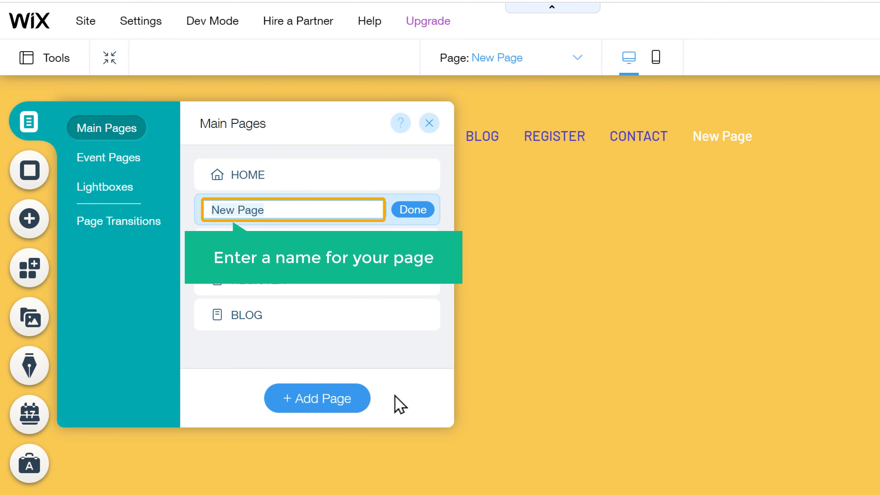
type("OUR SERVICES")
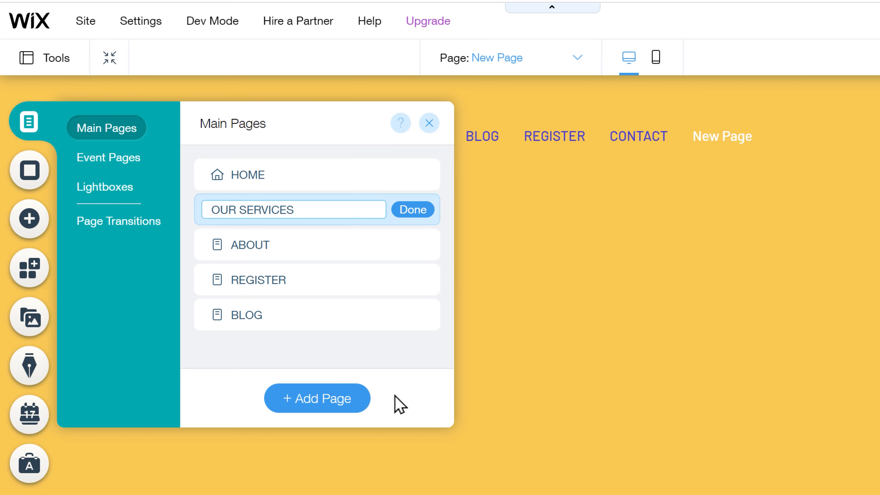
left_click(413, 216)
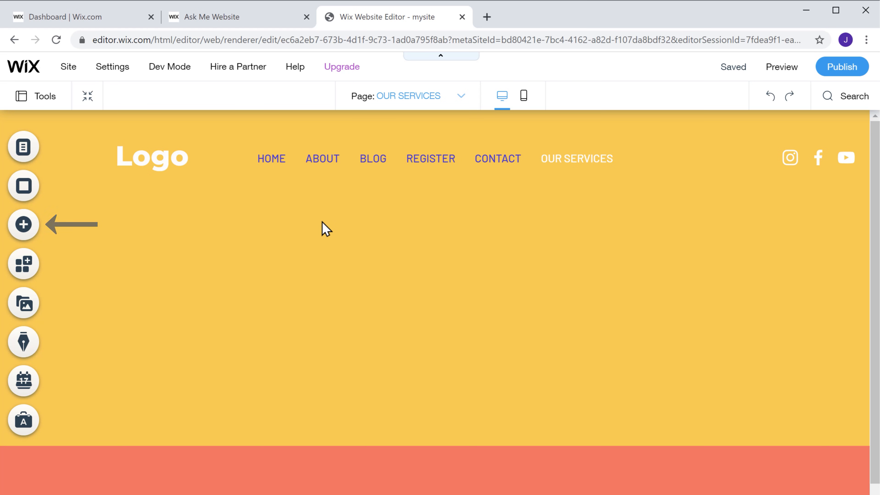
Step: Drag a Heading 4 text element to the page top and make it read OUR SERVICES
left_click(24, 227)
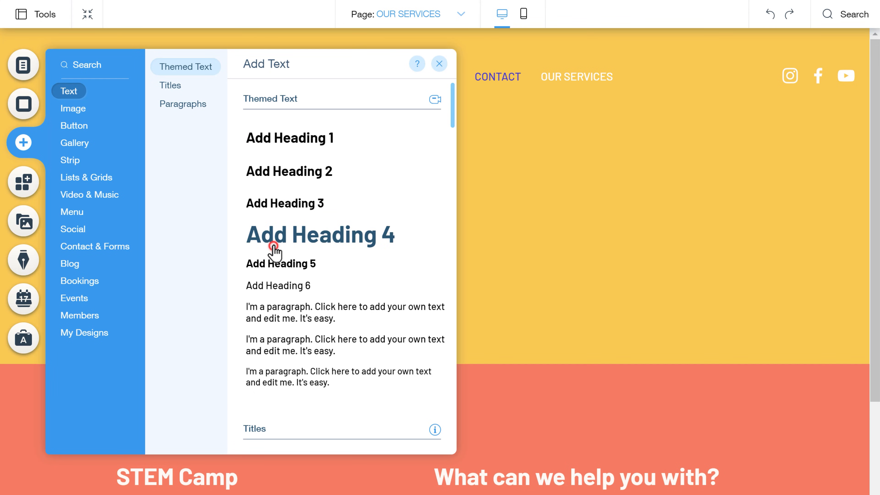
left_click_drag(275, 252, 496, 212)
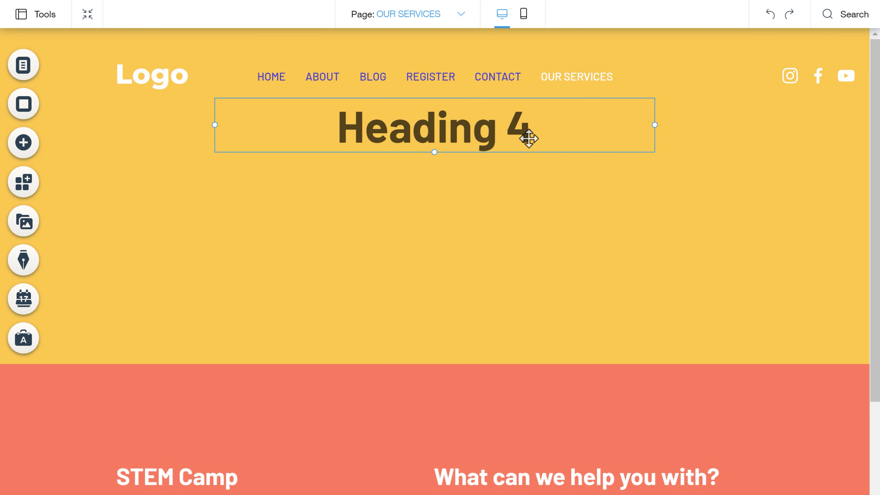
double_click(533, 129)
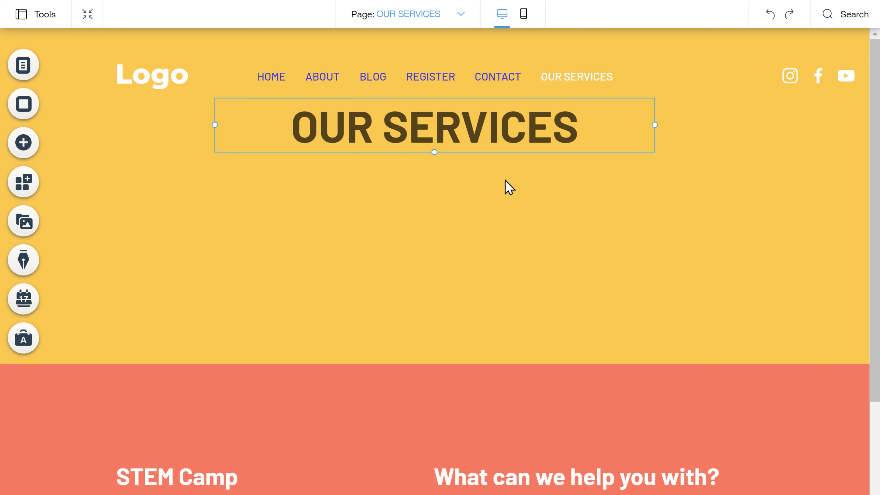
left_click(21, 145)
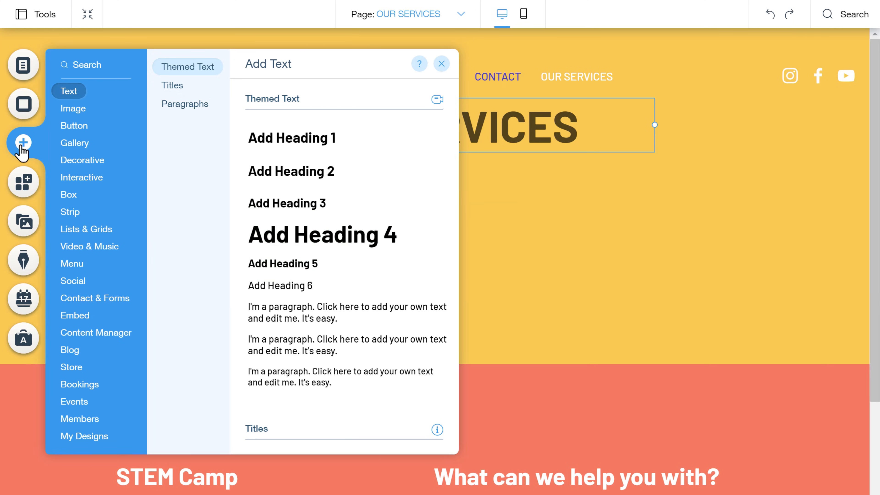
Step: Drag the three-card repeater (Shoes to Shine, Less is More, Lemon Detox) below the heading
left_click(68, 110)
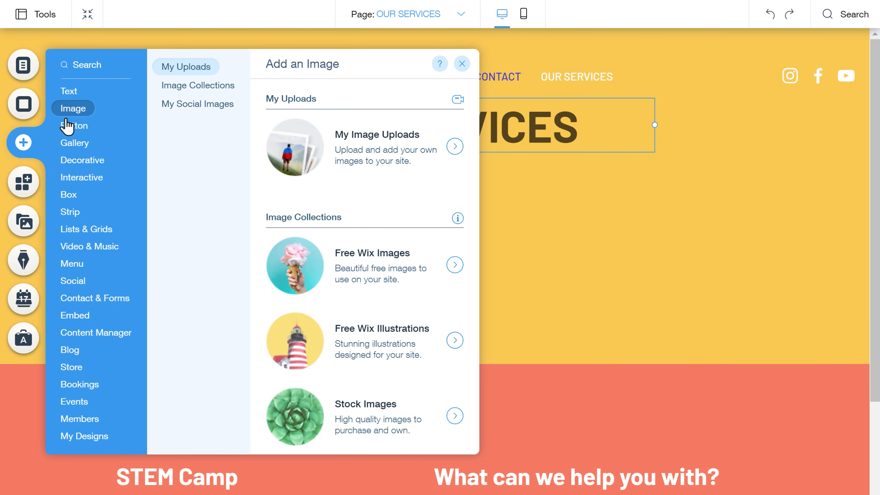
mouse_move(71, 181)
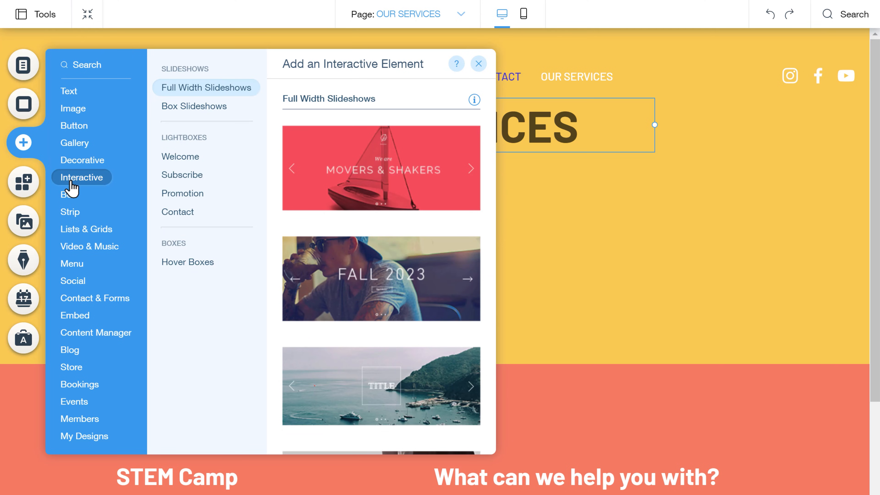
mouse_move(70, 215)
mouse_move(71, 236)
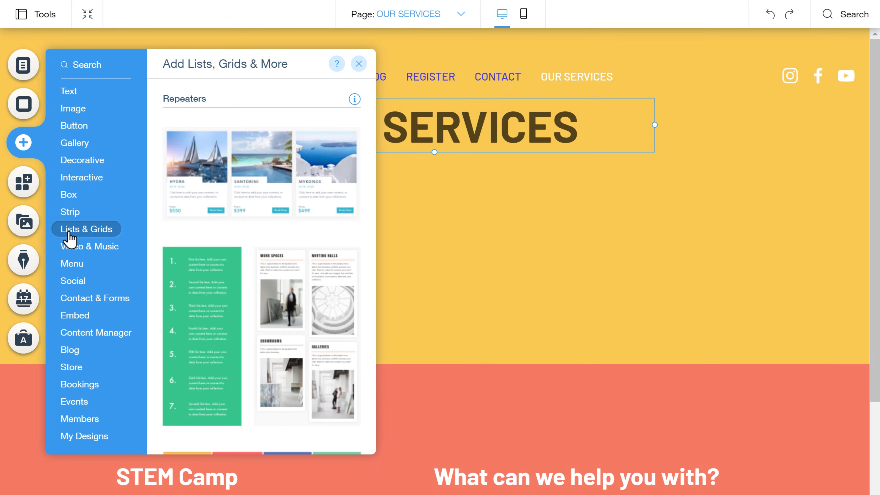
scroll(364, 178, "down", 10)
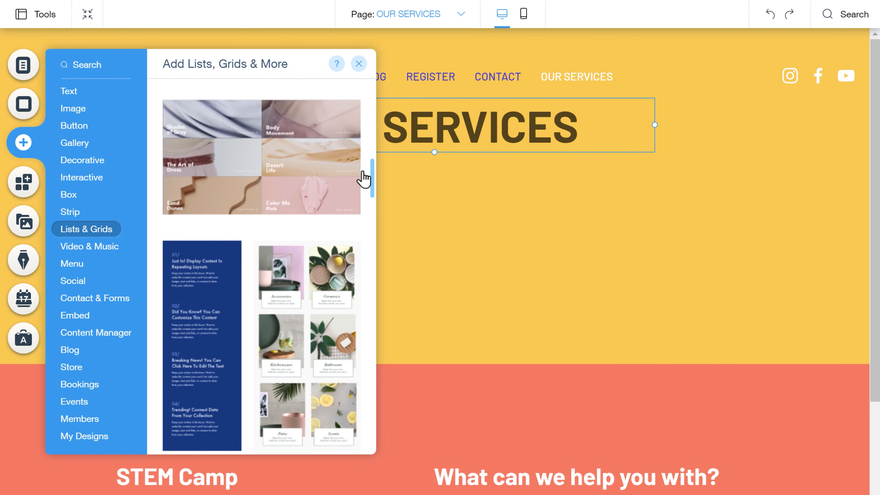
scroll(364, 179, "down", 1)
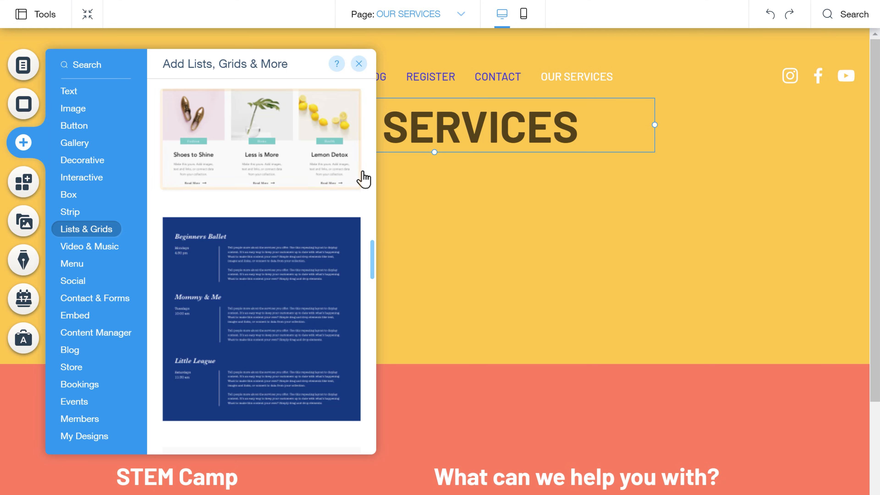
left_click_drag(265, 141, 461, 229)
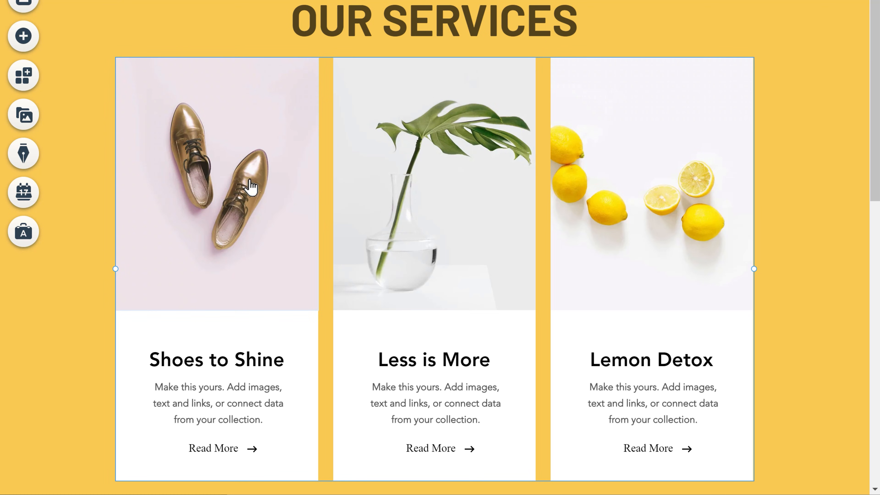
Step: Replace the first card's shoes image with an uploaded Marketing.jpg illustration
left_click(222, 179)
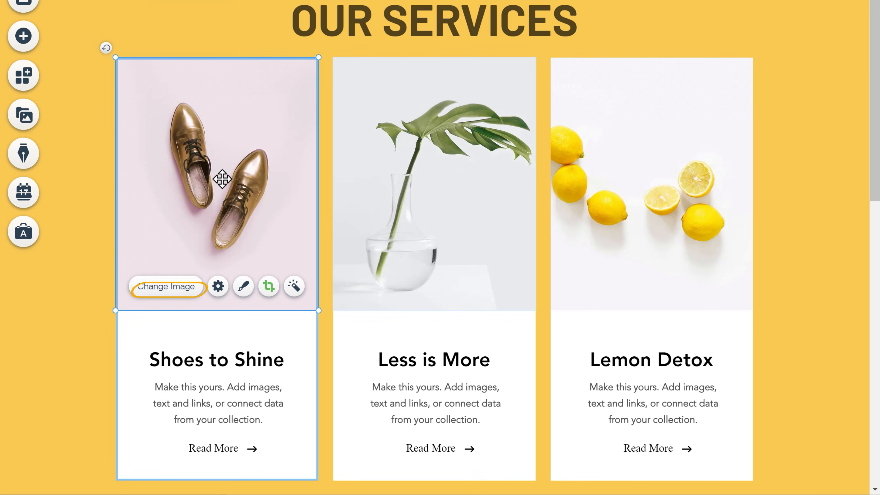
left_click(154, 297)
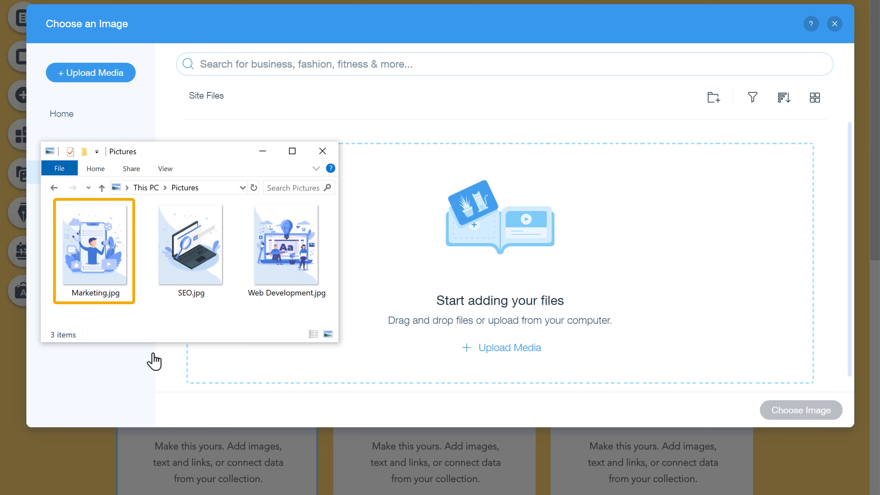
left_click(95, 245)
left_click_drag(97, 251, 606, 267)
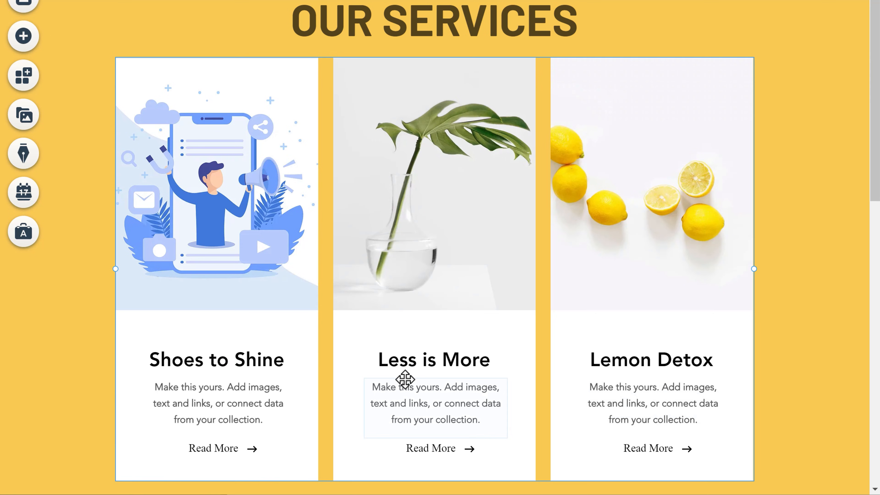
Step: Retitle the first card from Shoes to Shine to 'Marketing'
double_click(214, 366)
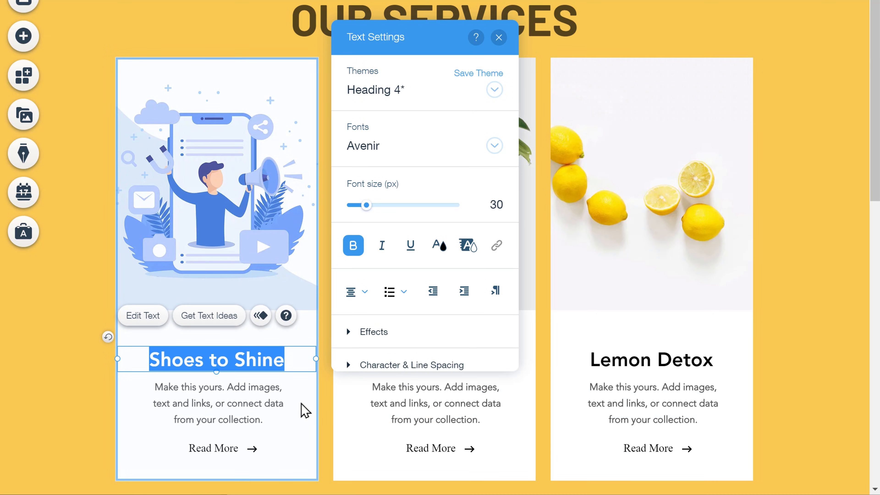
type("Marketing")
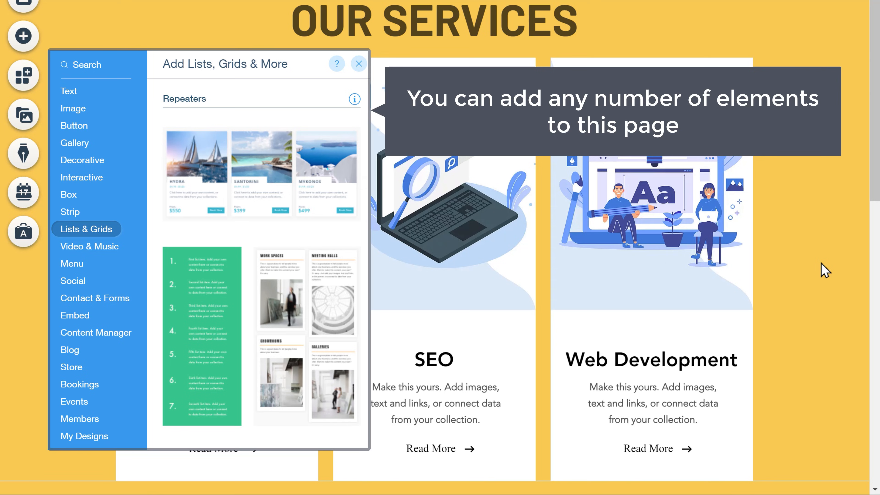
scroll(823, 272, "down", 10)
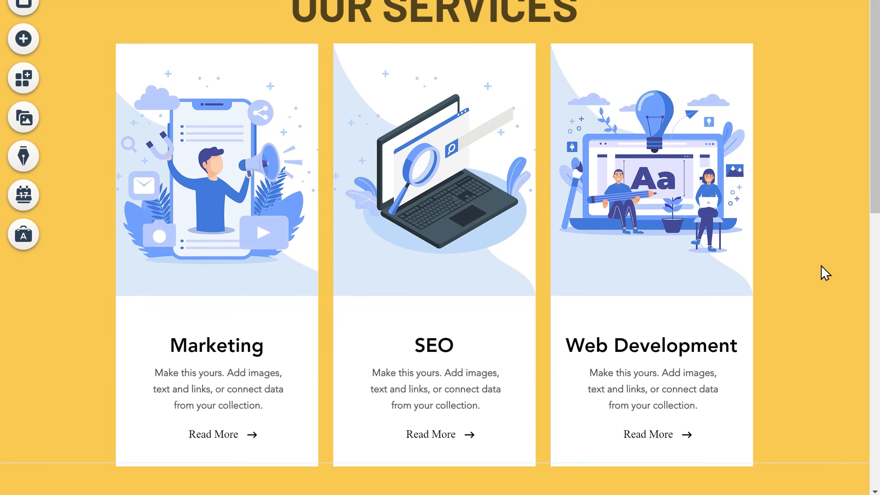
scroll(824, 317, "down", 2)
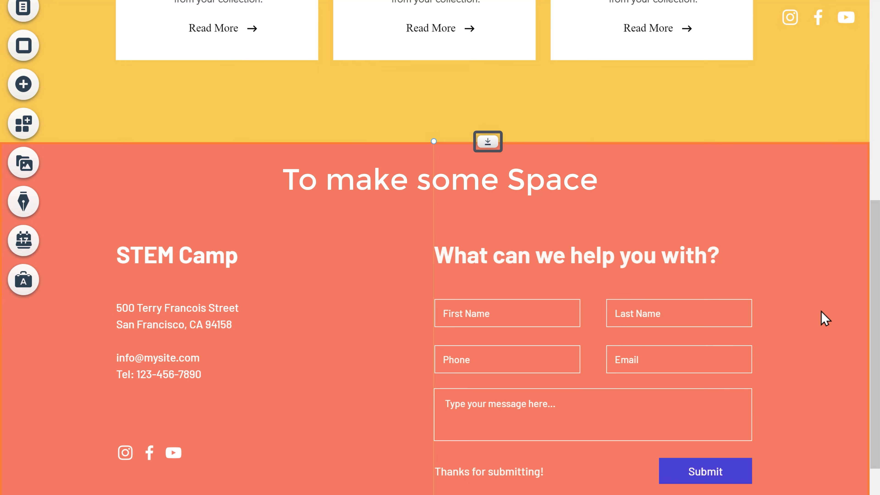
Step: Make room below the cards and drop in a WHAT PEOPLE SAY testimonials strip
left_click_drag(489, 142, 483, 305)
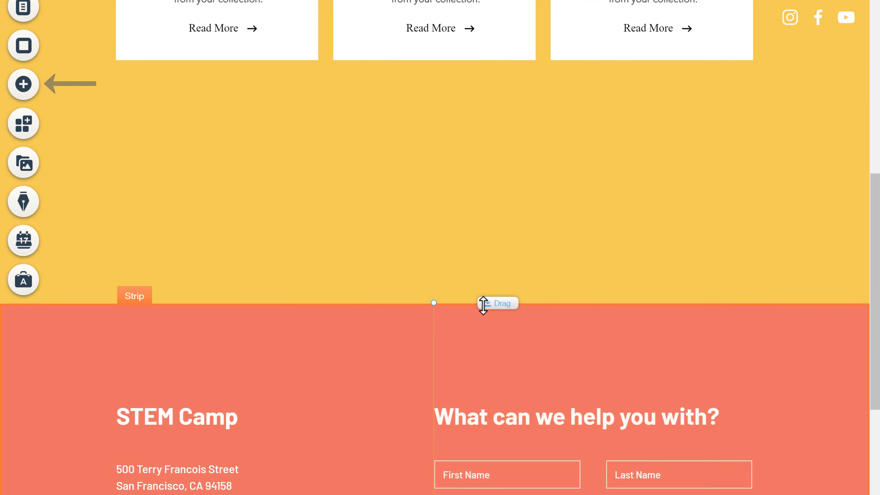
left_click(24, 91)
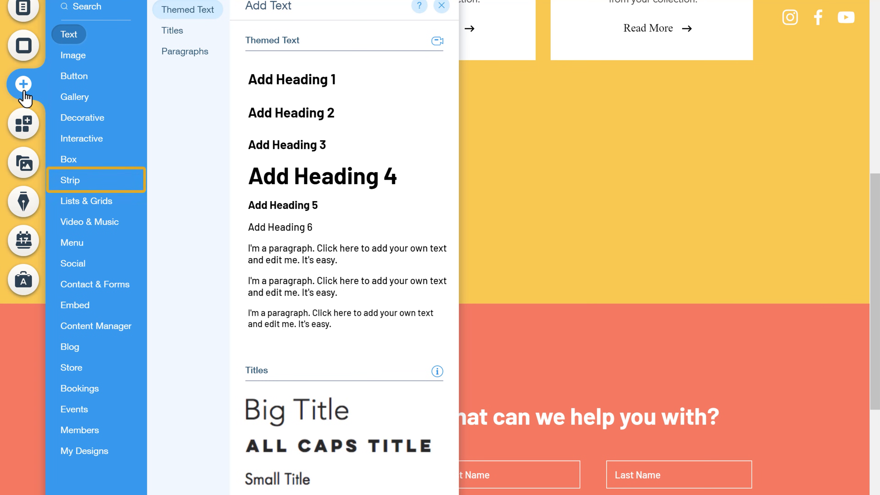
mouse_move(71, 187)
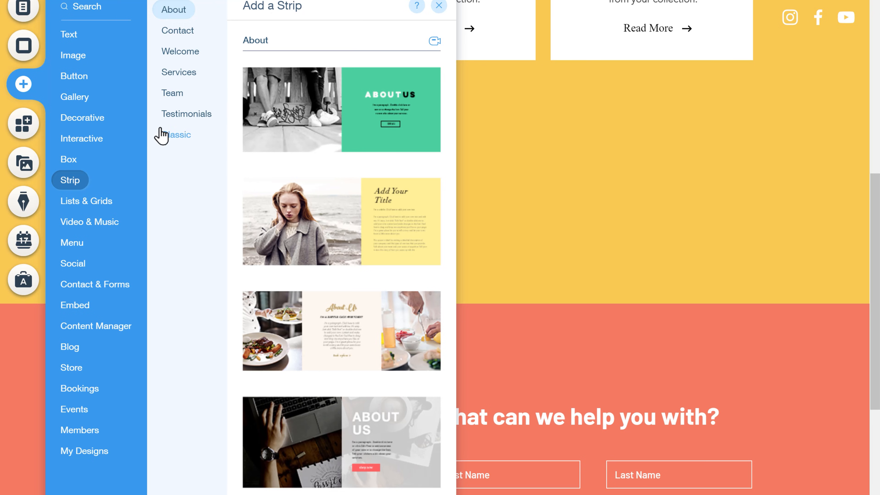
left_click(174, 119)
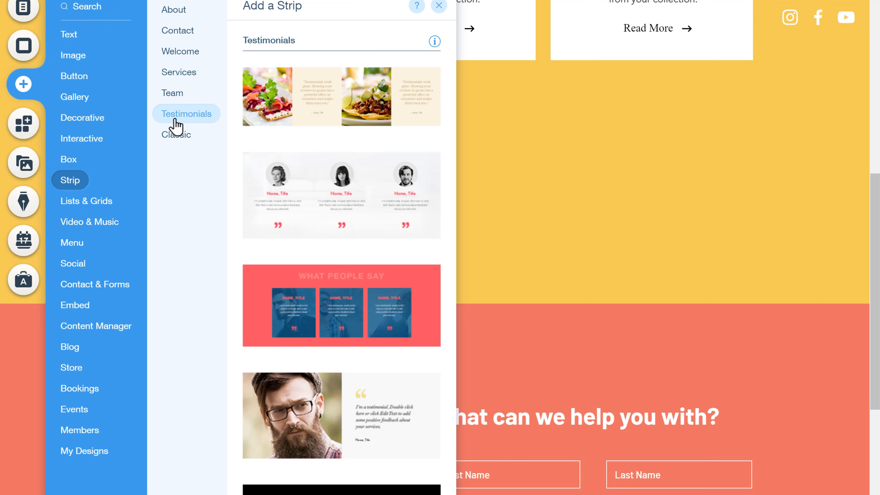
left_click_drag(337, 191, 524, 178)
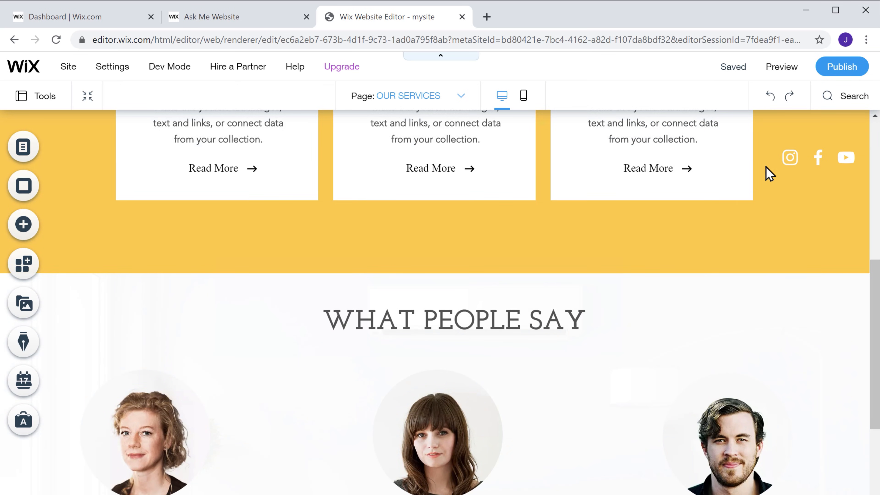
Step: Publish, view the testimonials on the live OUR SERVICES page, then return to the editor
left_click(839, 70)
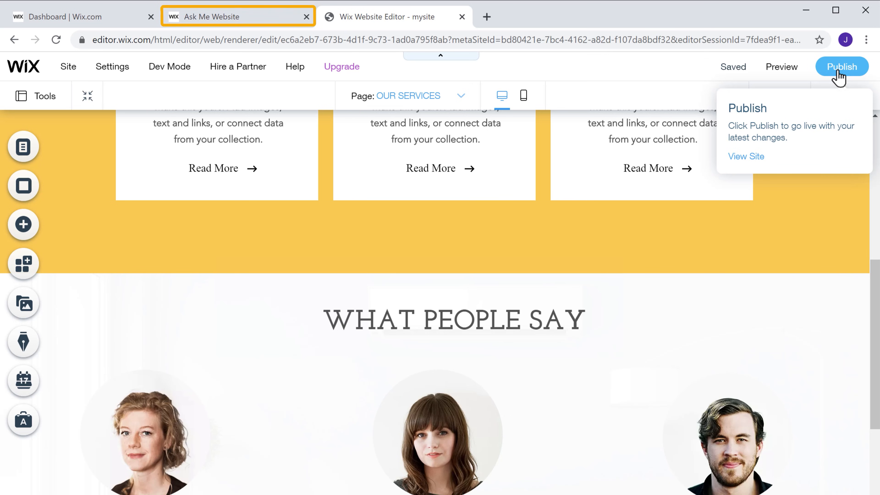
left_click(225, 24)
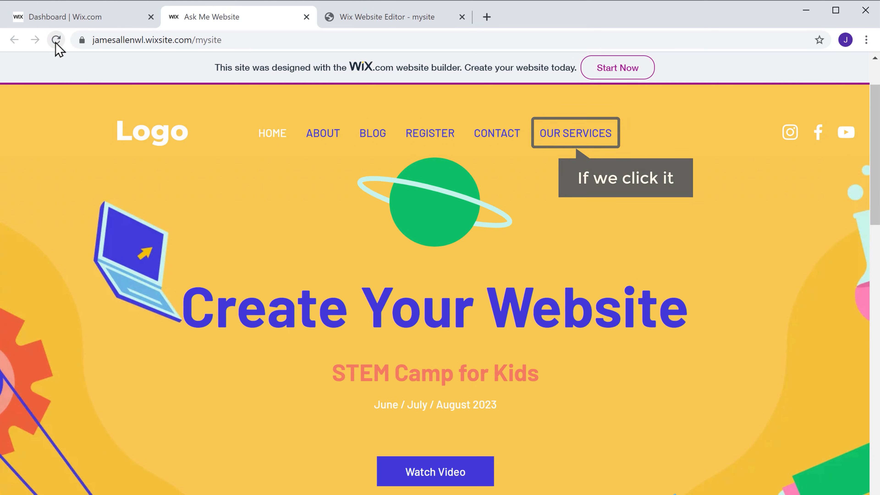
left_click(578, 142)
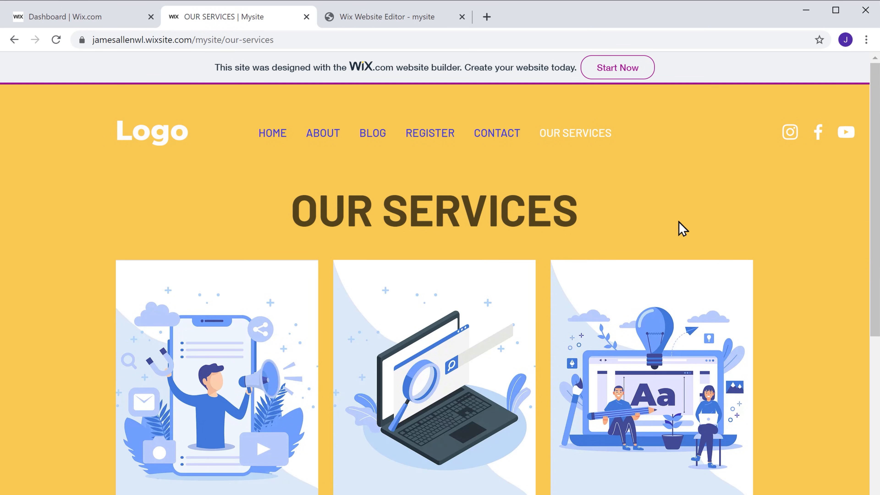
scroll(811, 333, "down", 10)
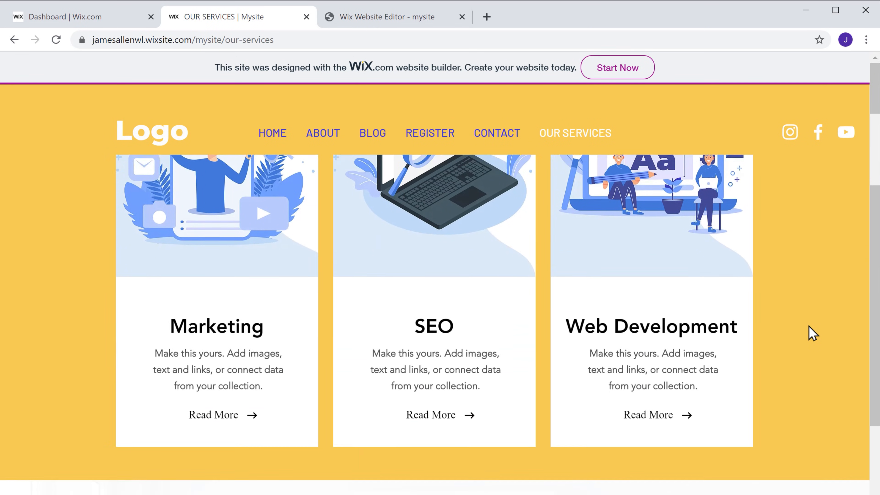
scroll(811, 333, "down", 3)
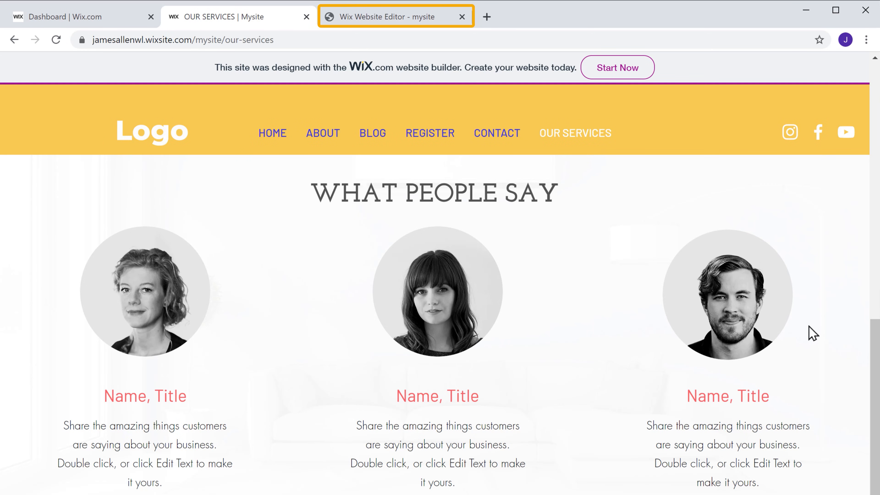
left_click(374, 22)
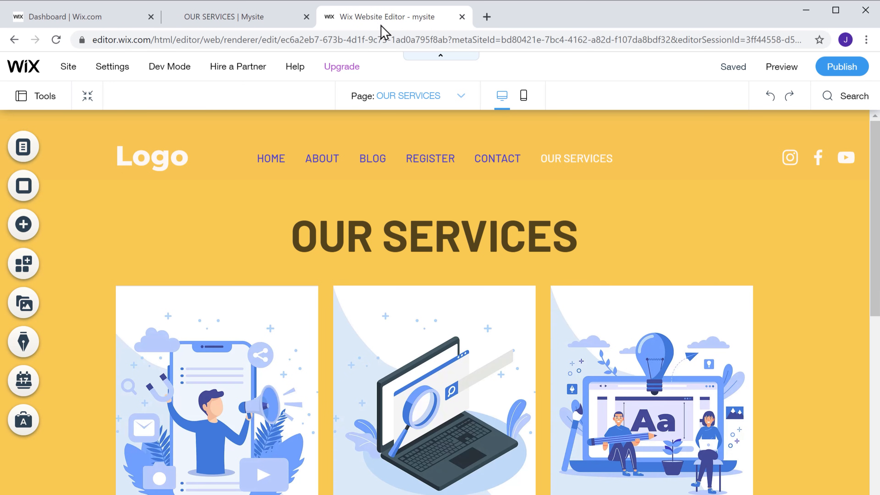
Step: Make the WHAT PEOPLE SAY heading orange, enlarged to 53 px, in Poppins Semi Bold
scroll(805, 281, "down", 7)
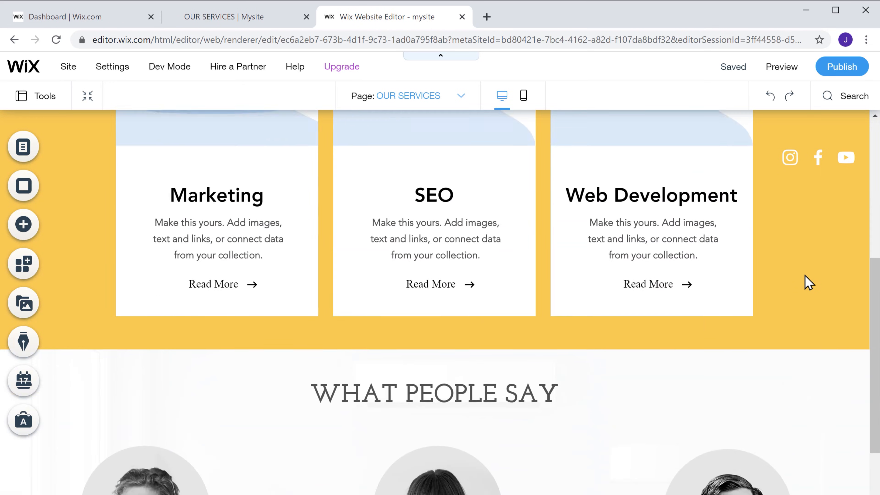
scroll(809, 283, "down", 5)
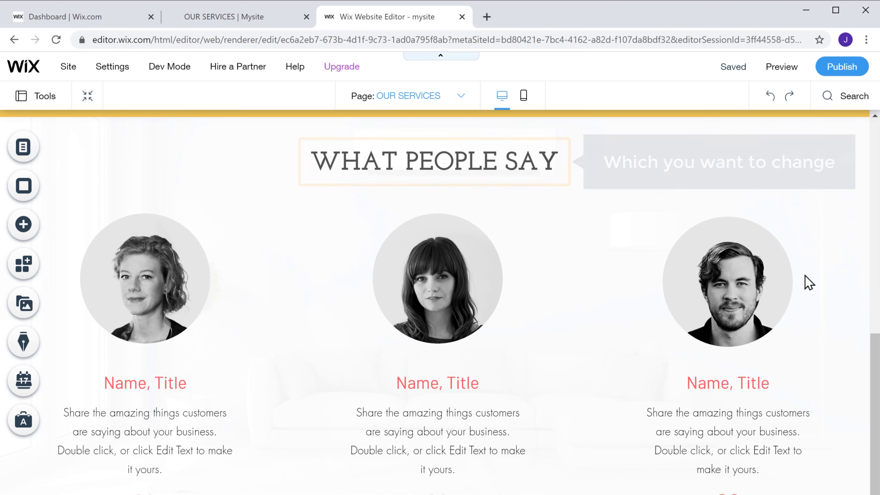
double_click(557, 162)
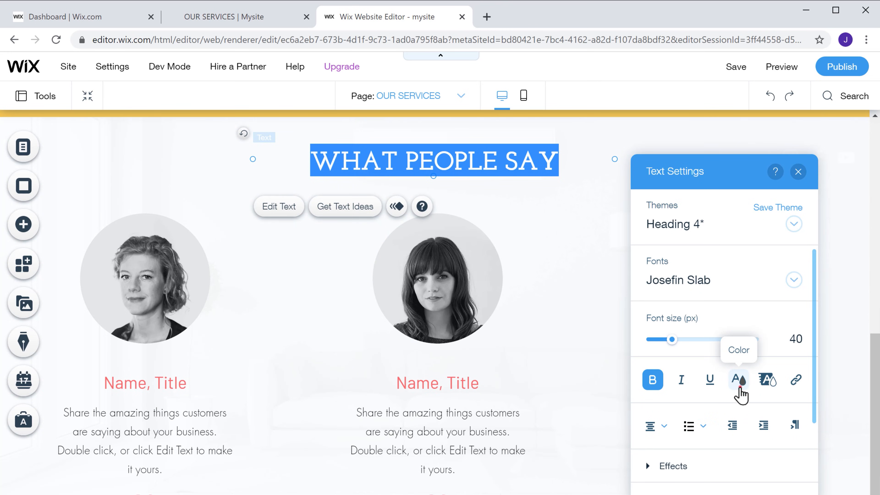
left_click(737, 381)
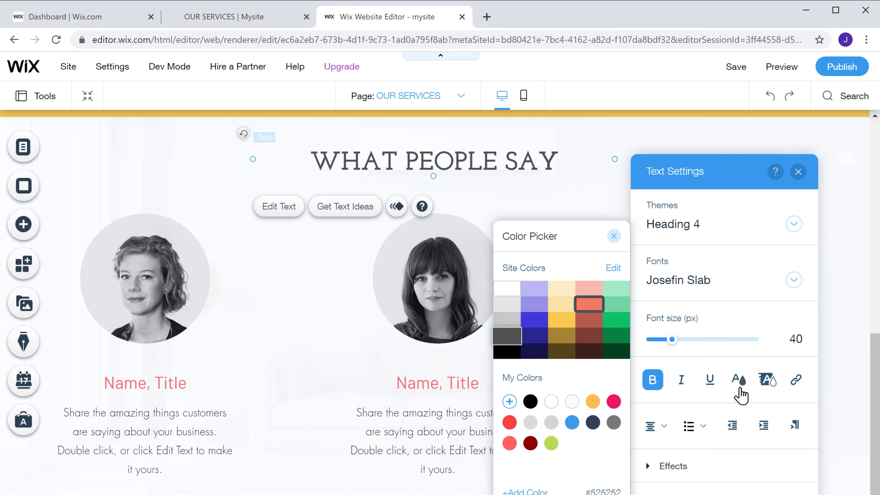
left_click(593, 312)
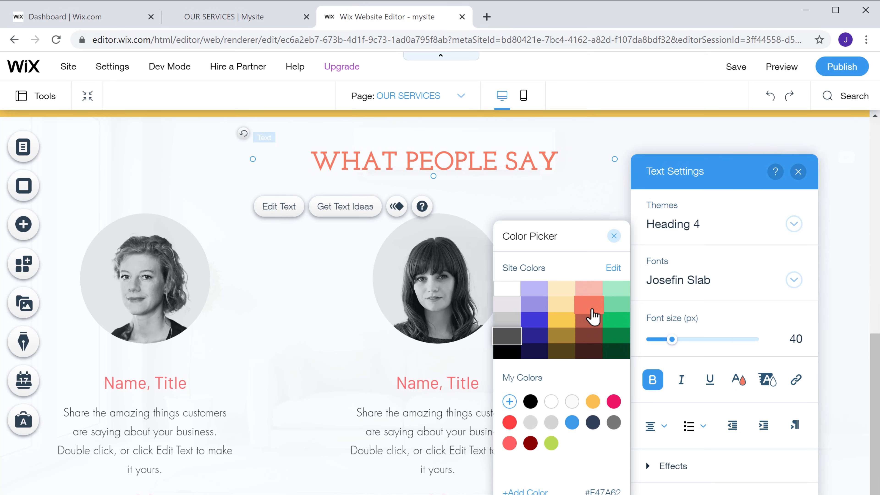
left_click(592, 309)
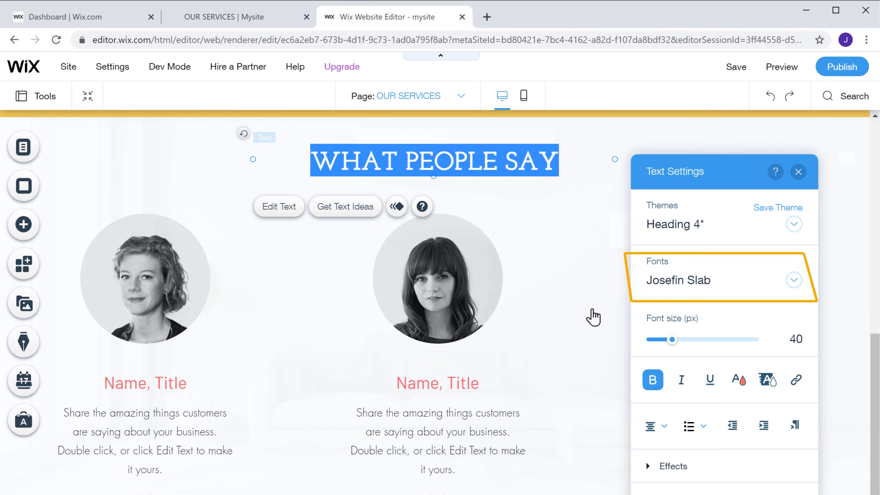
left_click_drag(672, 341, 680, 342)
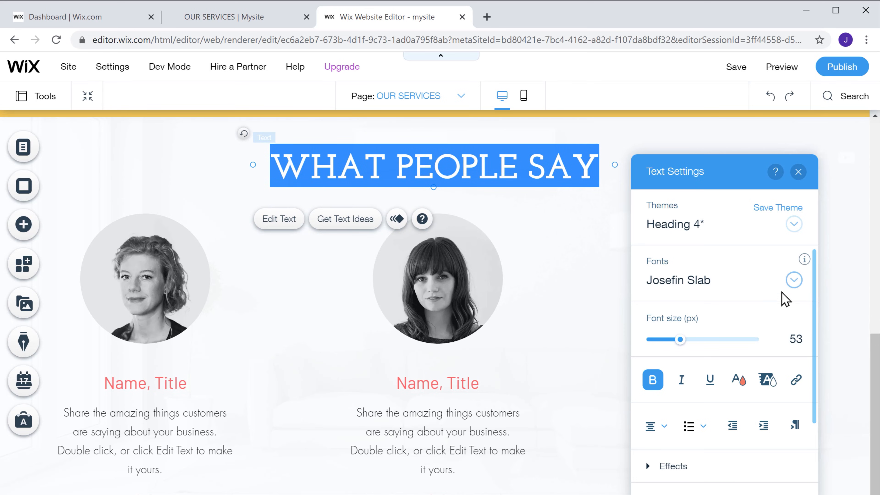
left_click(794, 285)
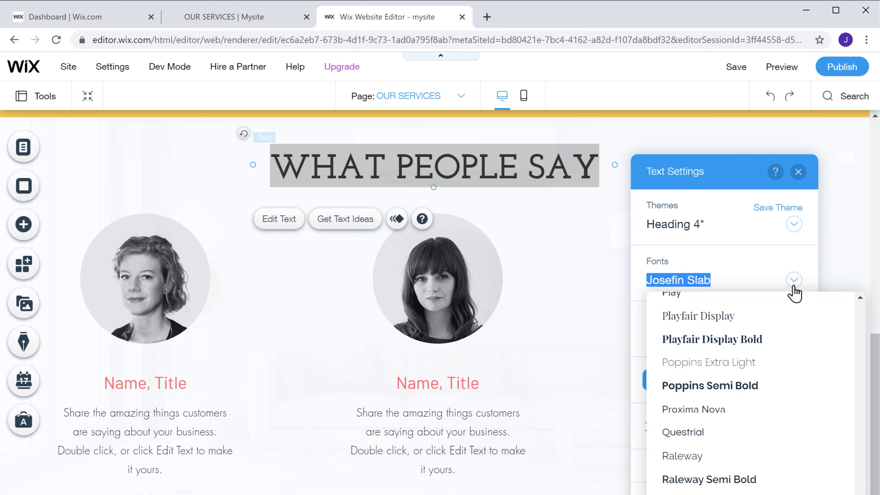
left_click(685, 395)
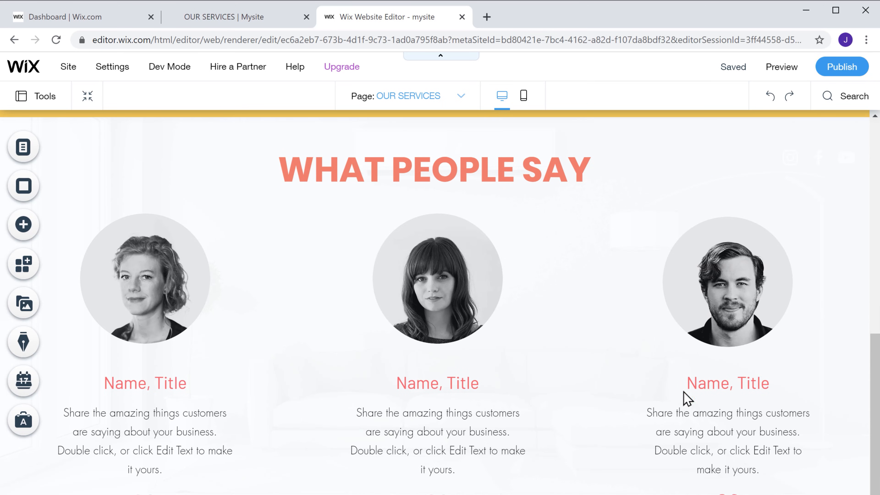
Step: Publish, reload the live site to verify the heading, then return to the editor on HOME
left_click(843, 71)
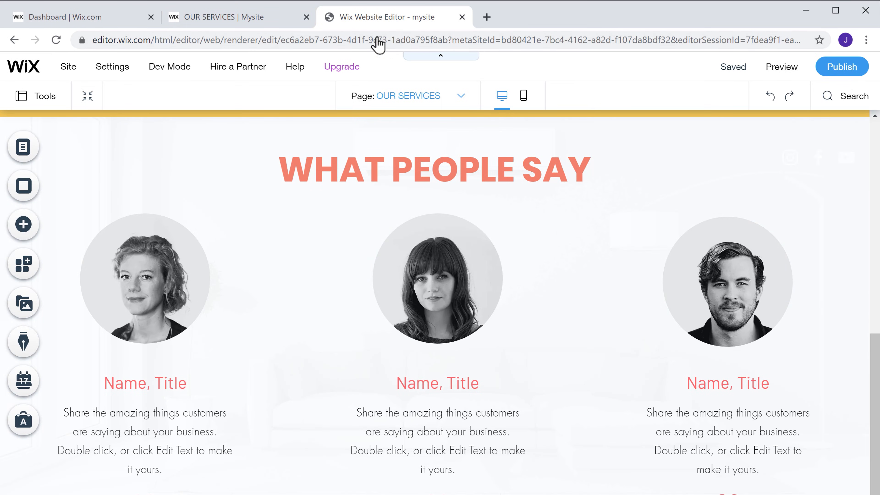
left_click(222, 20)
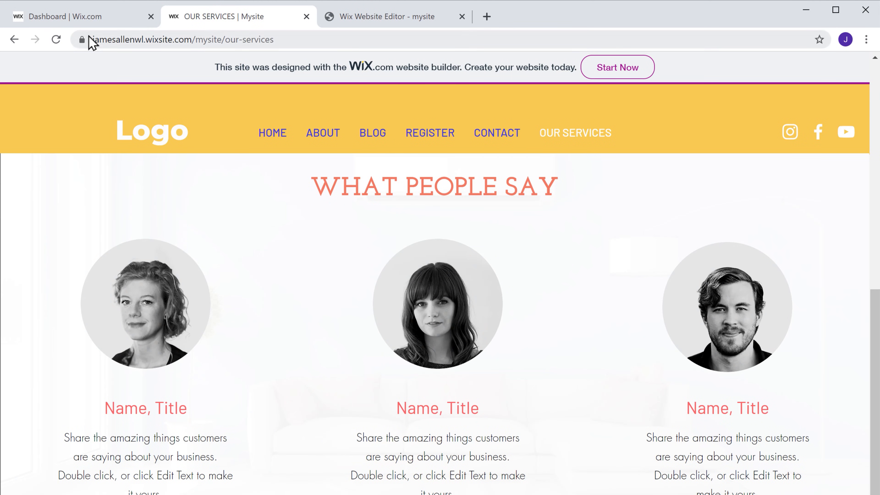
left_click(56, 39)
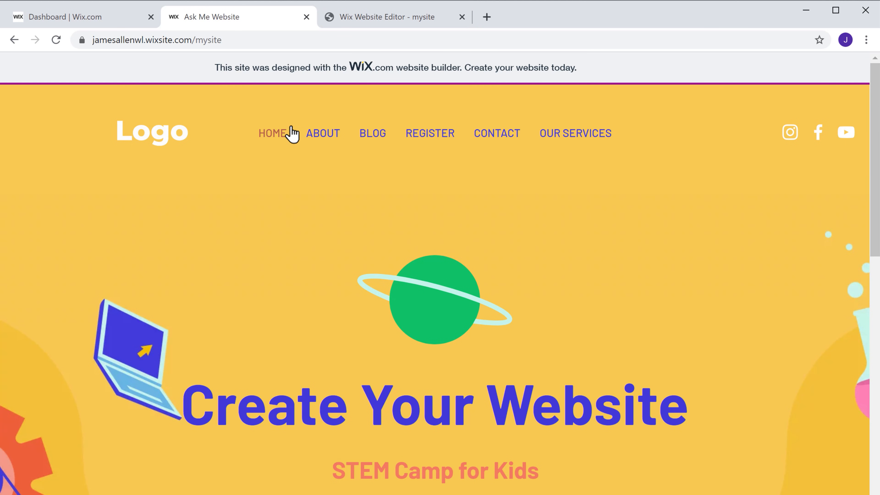
left_click(362, 22)
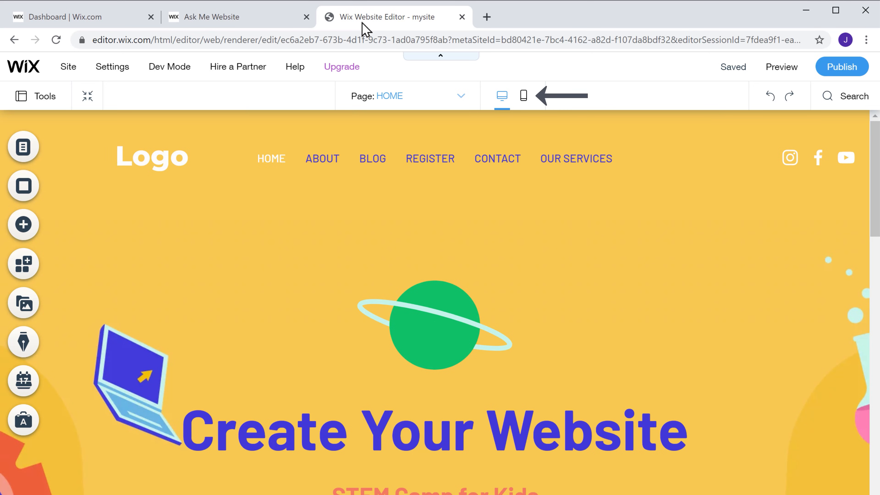
Step: Switch HOME to the mobile layout and scroll the phone preview down and back up
left_click(524, 99)
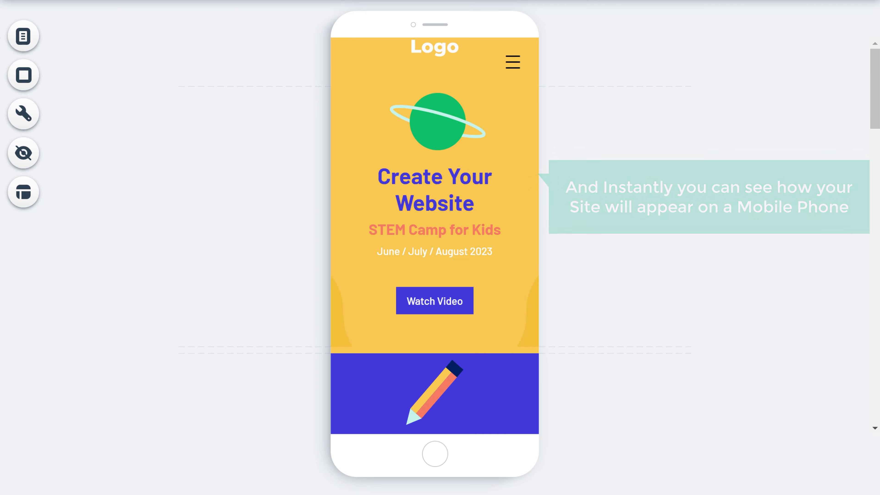
scroll(435, 235, "down", 14)
scroll(435, 236, "down", 12)
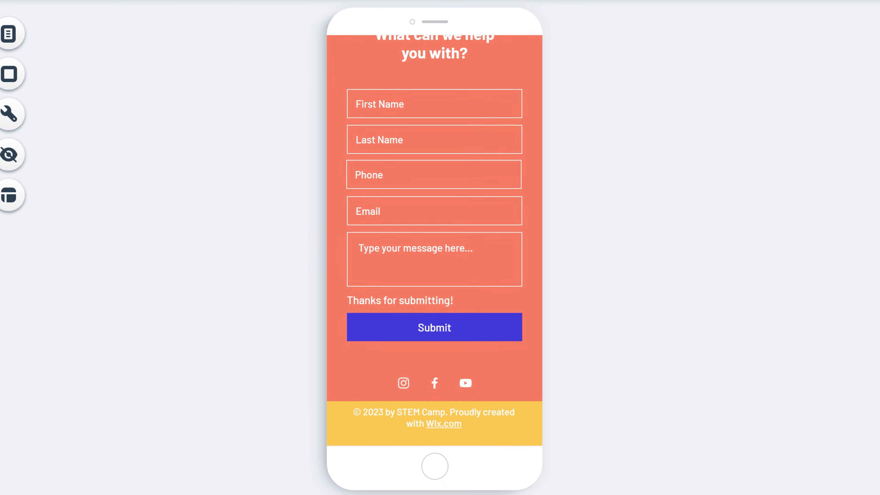
scroll(434, 236, "up", 20)
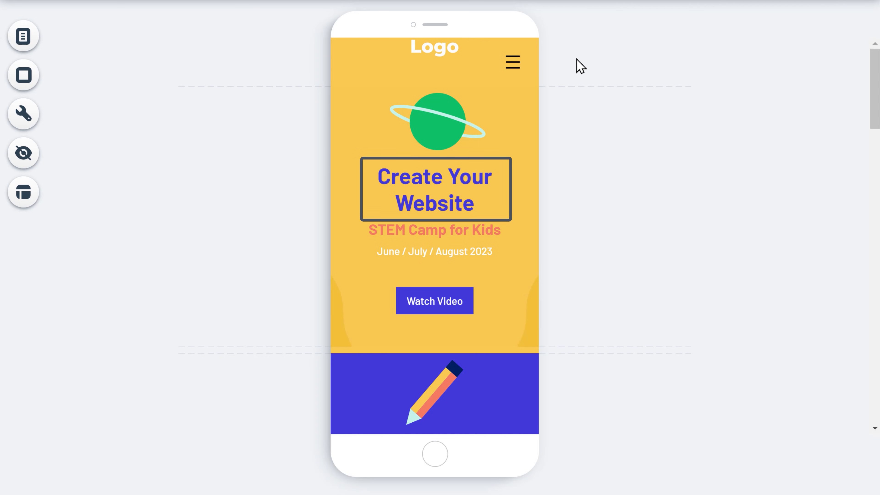
Step: Shrink the 'Create Your Website' headline to 61px so it fits one line, and move the Logo left
left_click(430, 206)
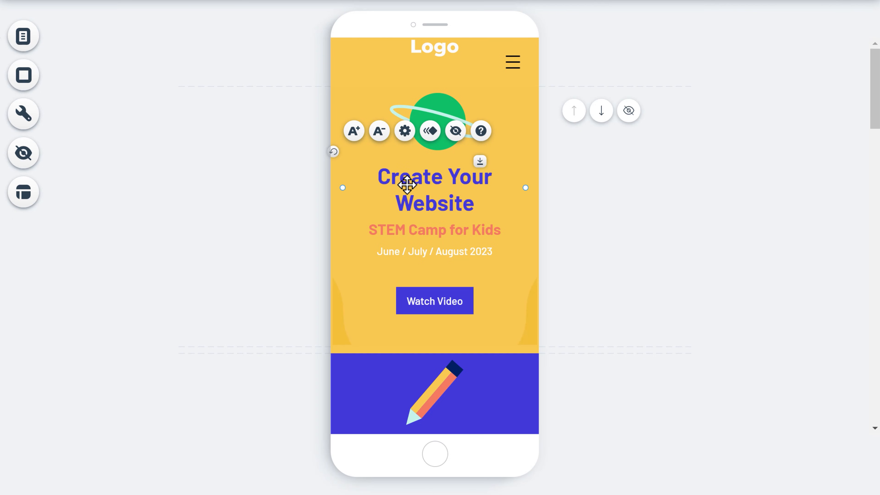
left_click(381, 142)
left_click(381, 142)
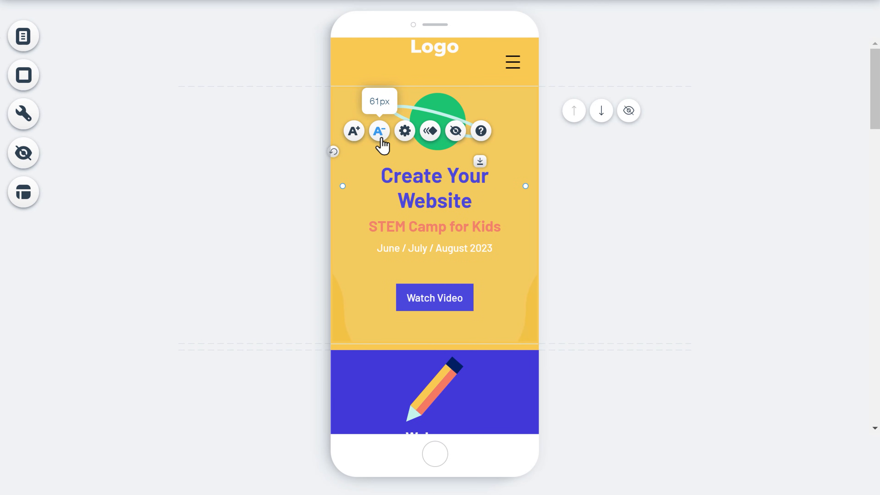
left_click(381, 142)
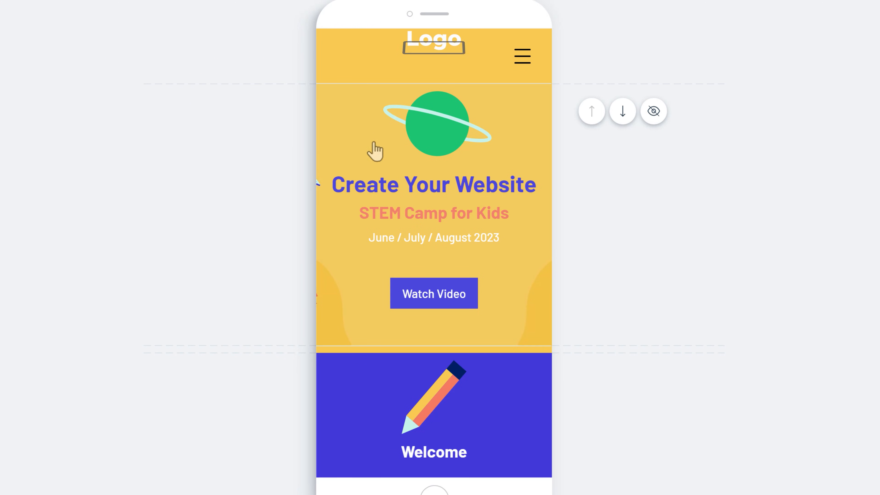
left_click(429, 49)
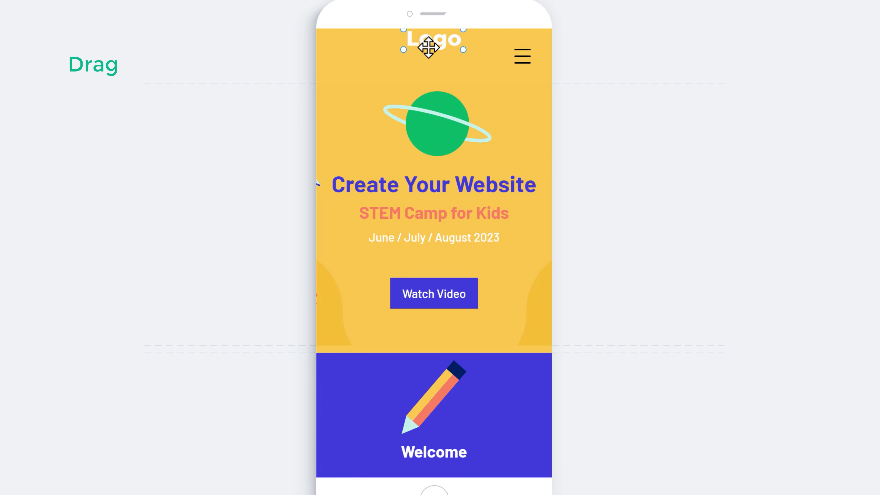
left_click_drag(428, 47, 355, 61)
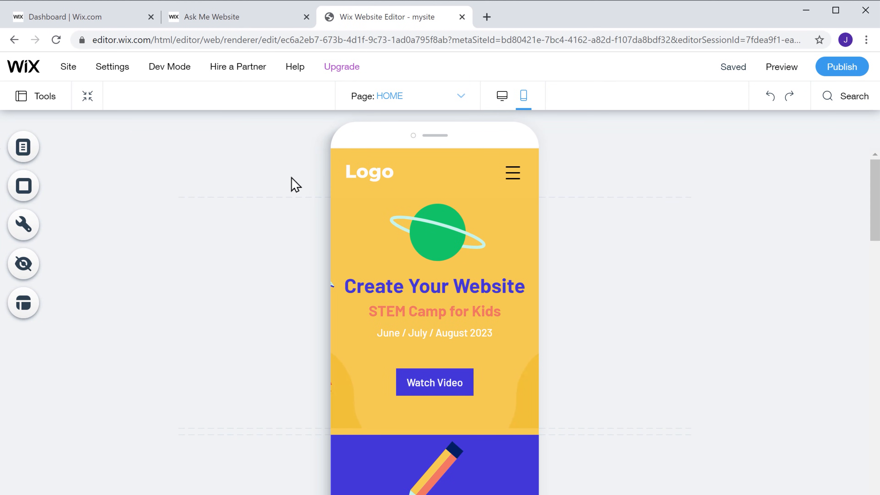
Step: Publish the mobile headline and Logo changes to the live site
left_click(456, 102)
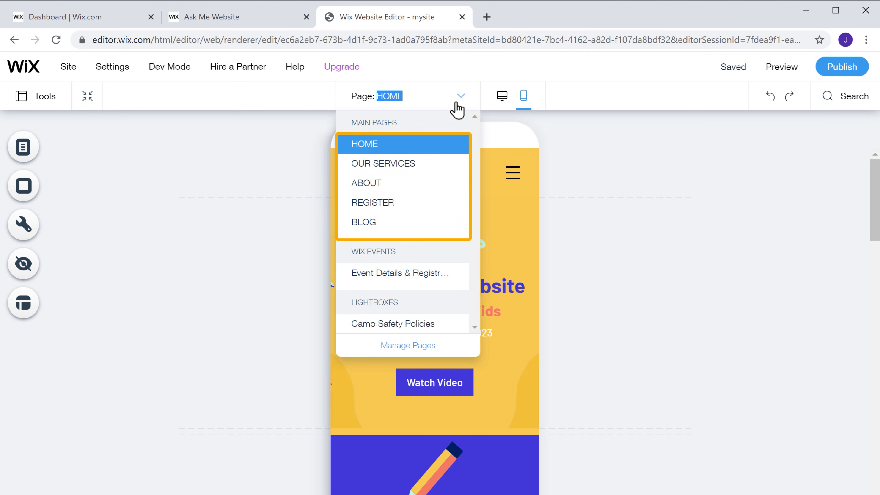
left_click(586, 140)
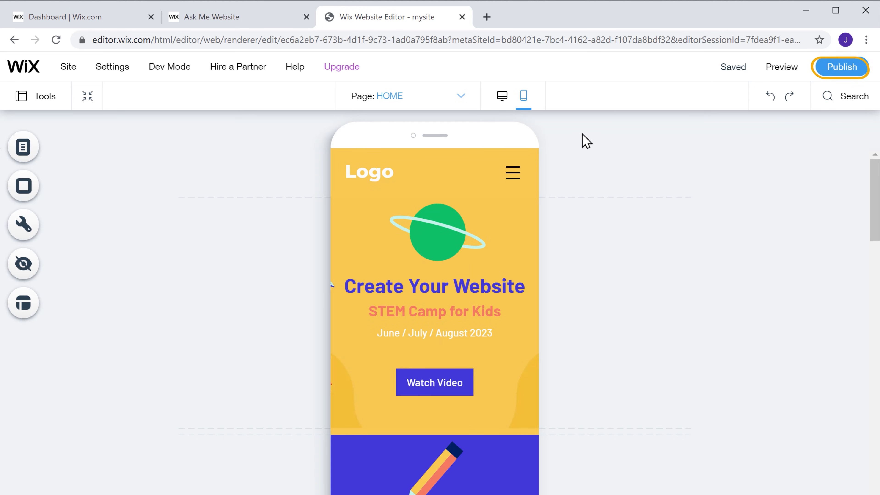
left_click(841, 74)
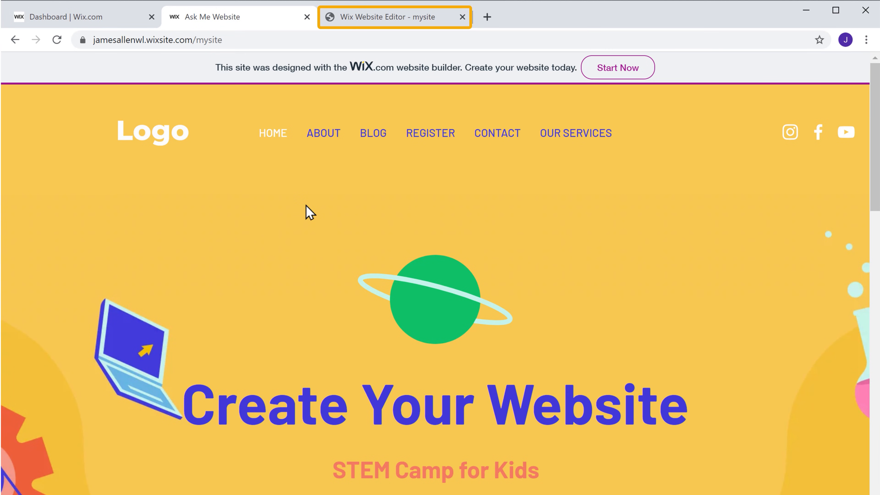
Step: Bring up the Website Plans comparison listing VIP, Pro, Unlimited and Combo premium plans
left_click(370, 21)
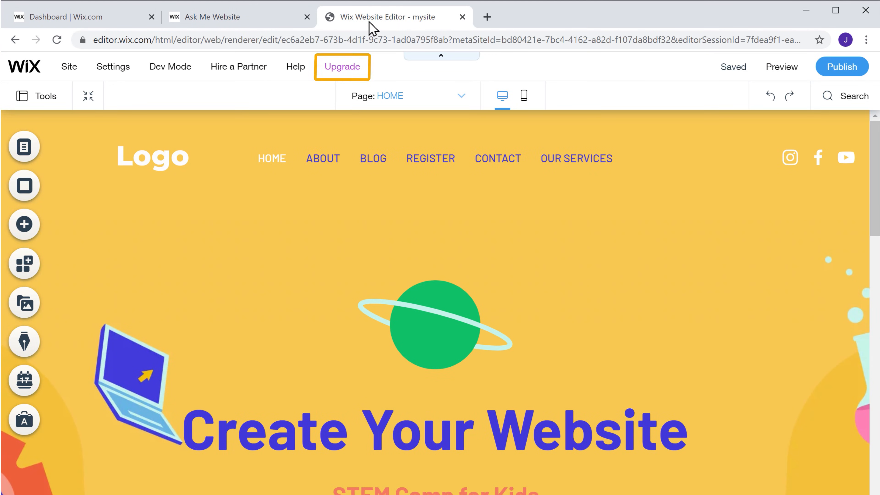
mouse_move(344, 72)
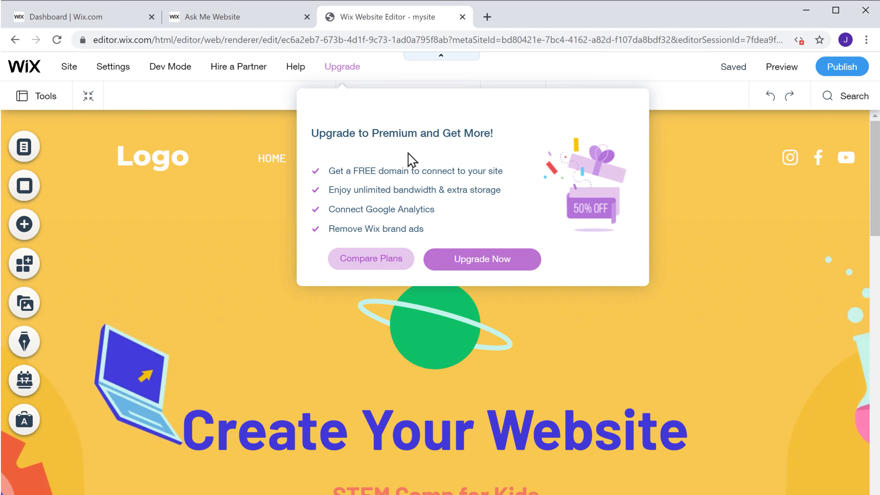
left_click(474, 266)
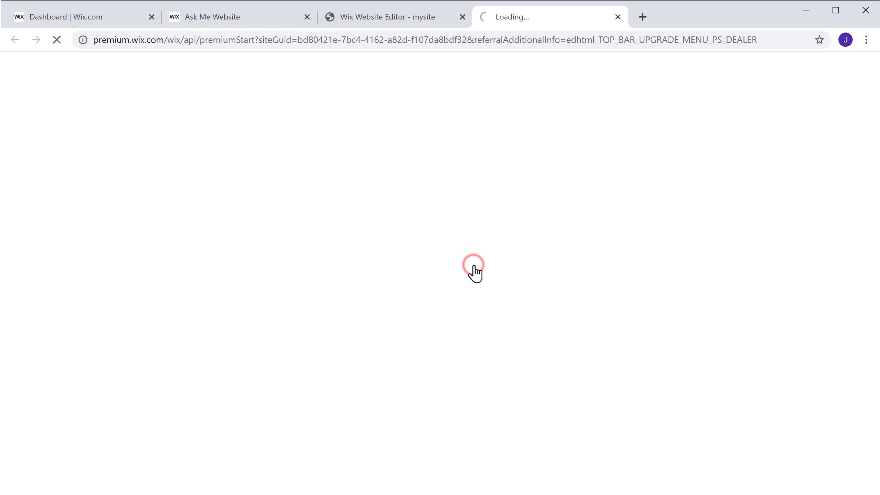
scroll(826, 274, "down", 3)
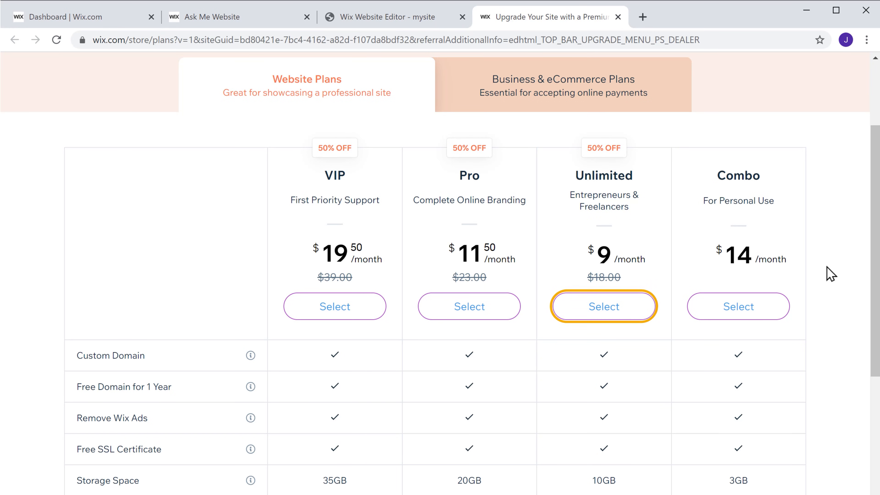
Step: Buy the Unlimited premium plan with 1-year billing and submit the purchase
left_click(602, 316)
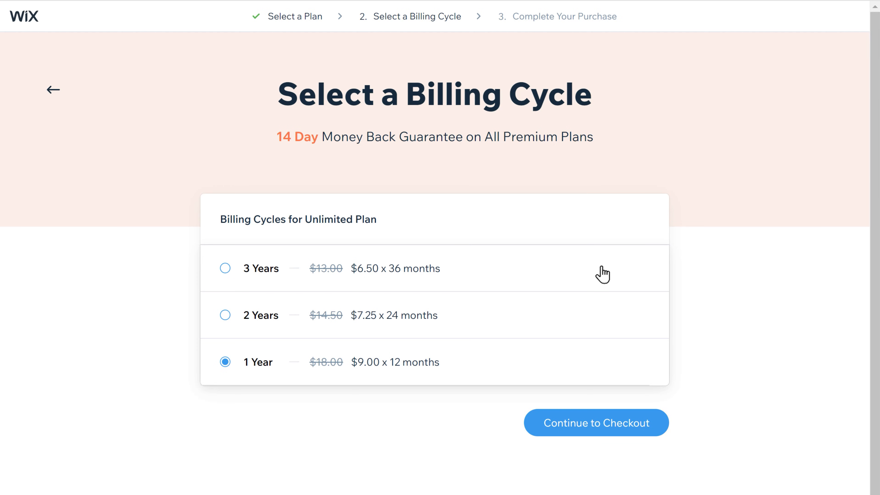
left_click(595, 432)
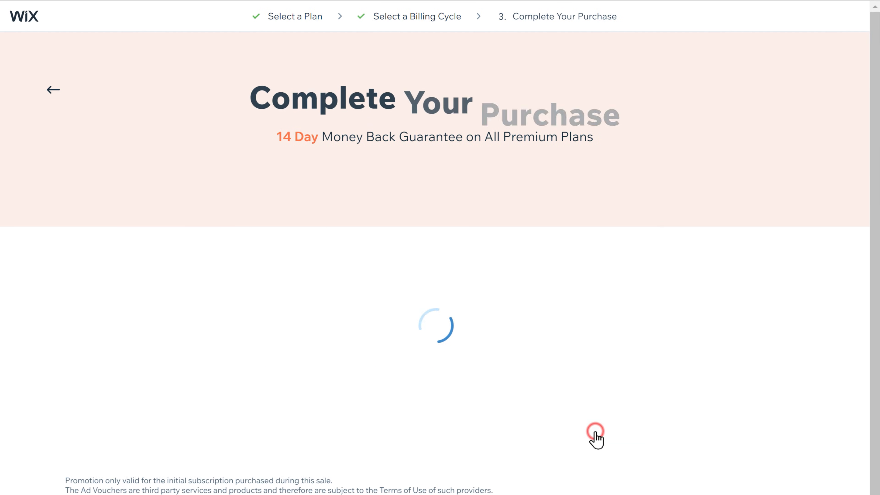
scroll(595, 433, "down", 1)
scroll(440, 253, "down", 3)
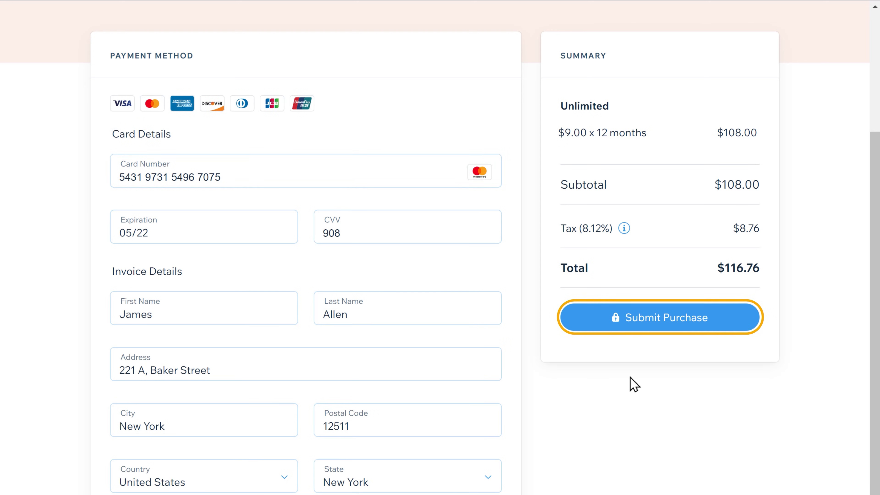
left_click(644, 327)
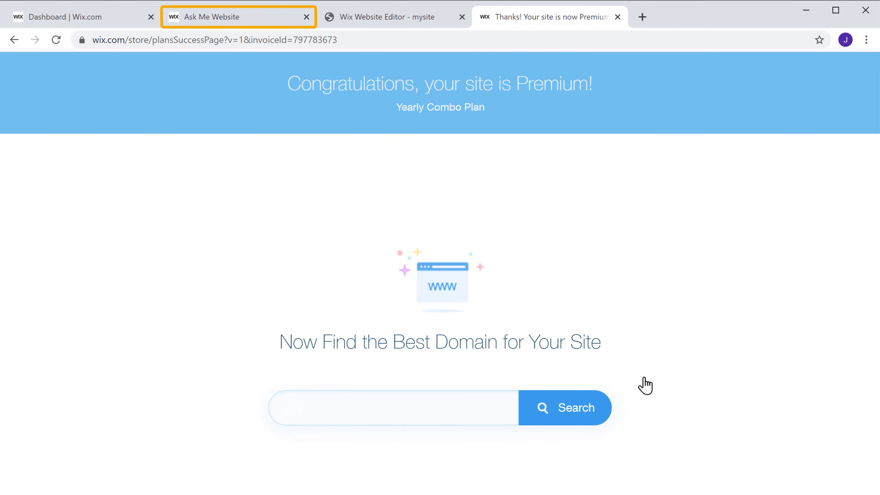
Step: Reload the live site to confirm the Wix ad banner is gone, then return to the Premium confirmation
left_click(222, 28)
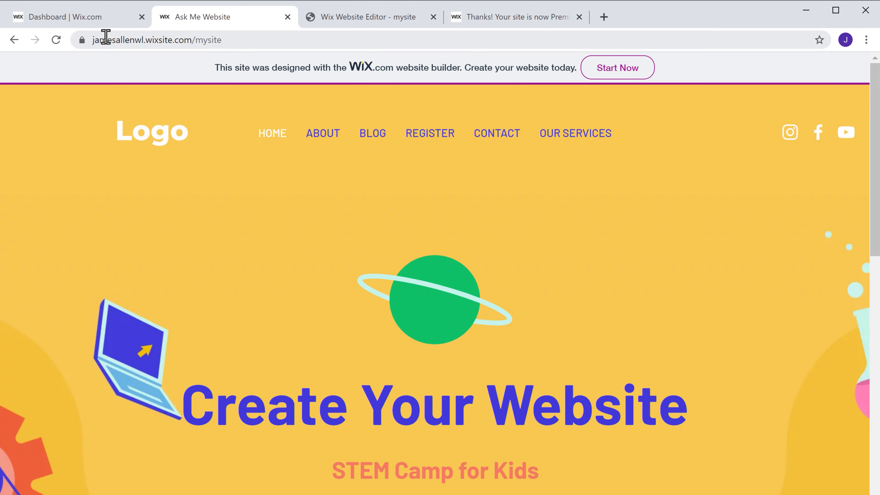
left_click(56, 41)
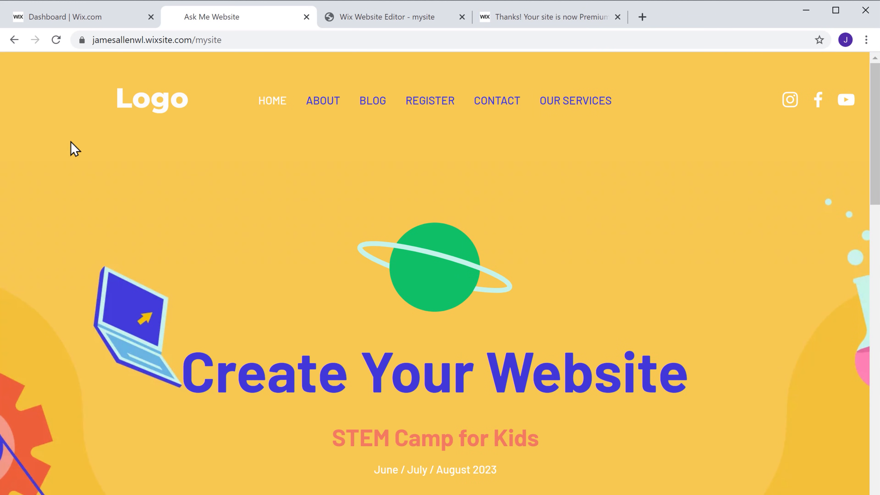
left_click(549, 19)
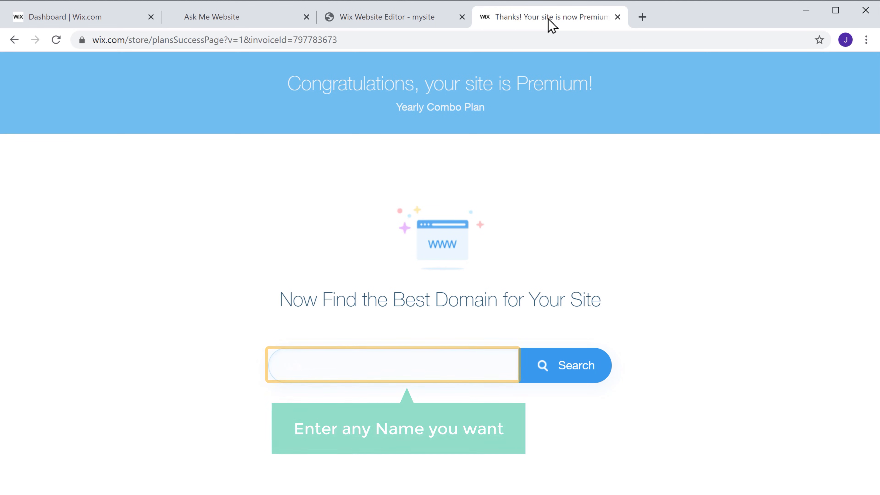
Step: Search for askmewebsite.com and start registering the available domain
left_click(403, 366)
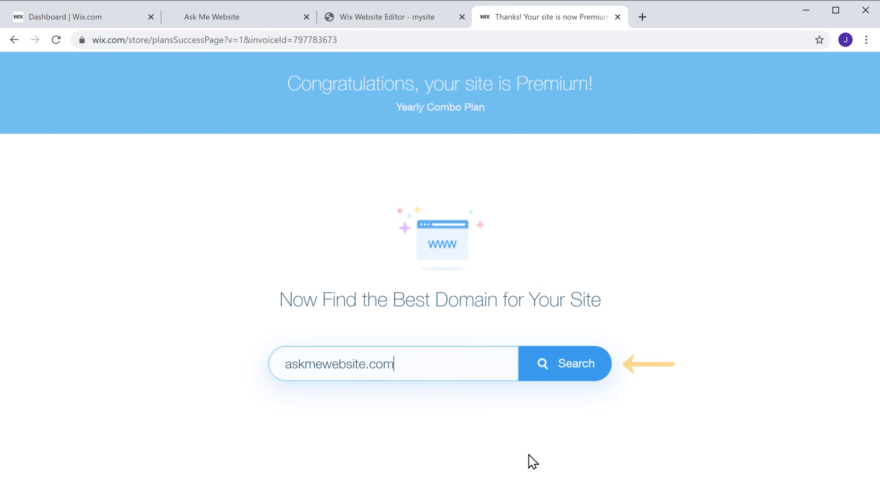
left_click(575, 381)
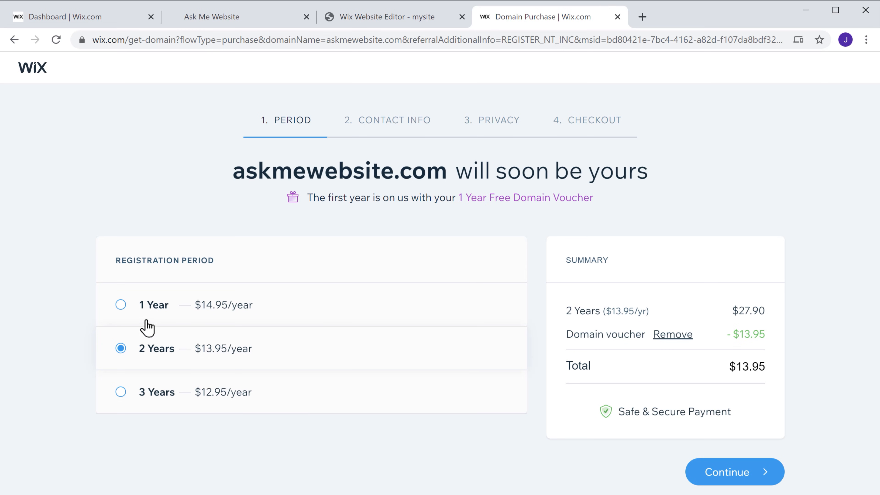
Step: Choose 1-year registration for askmewebsite.com and accept the registrant contact details
left_click(121, 306)
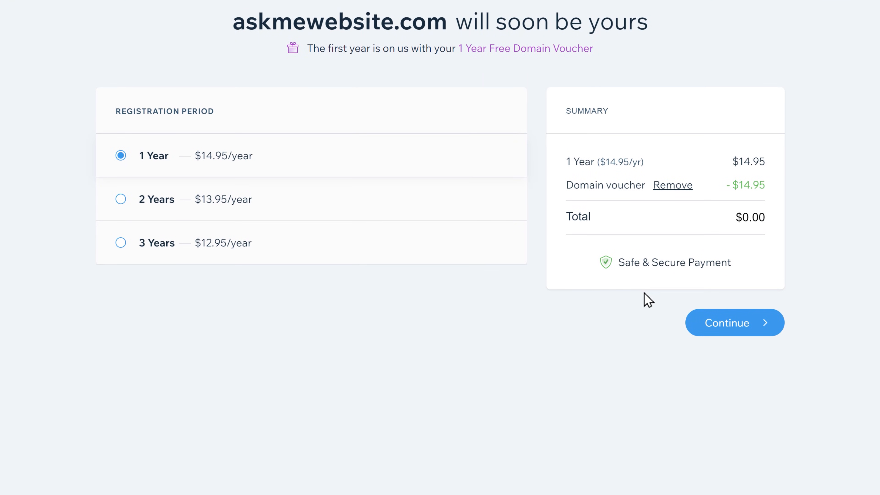
left_click(727, 332)
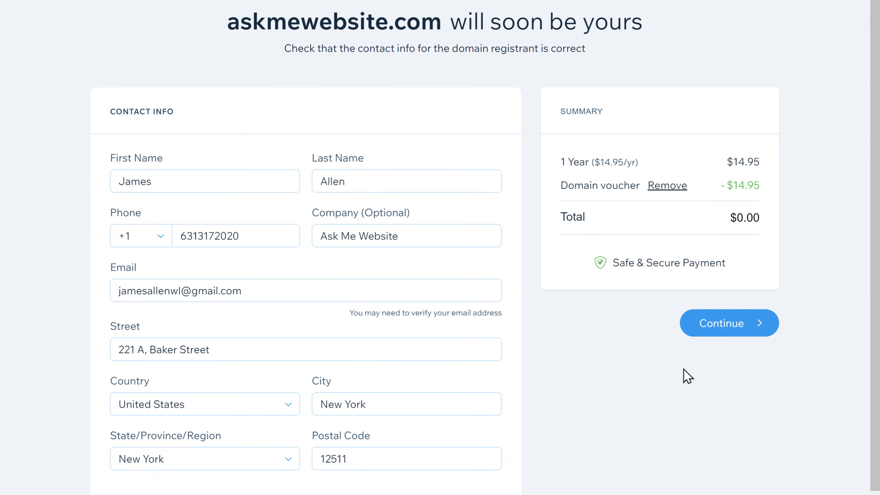
left_click(721, 332)
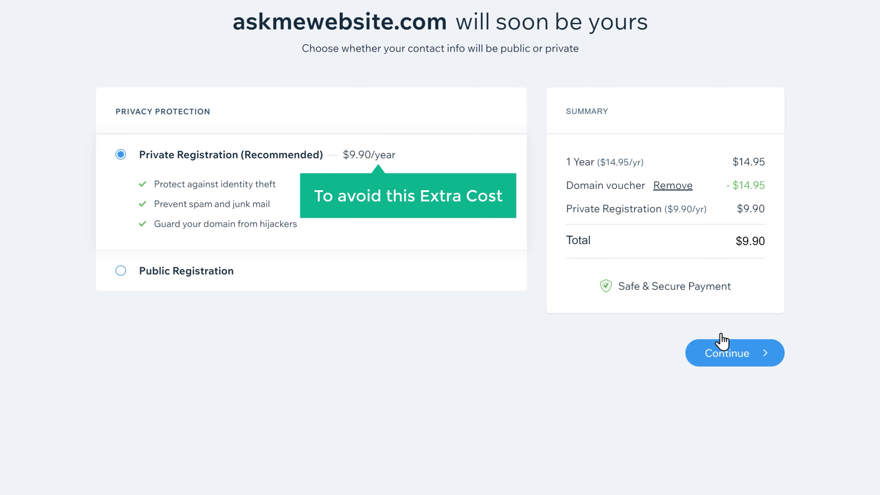
Step: Complete the free askmewebsite.com purchase with Public Registration, then open a new browser tab
left_click(122, 273)
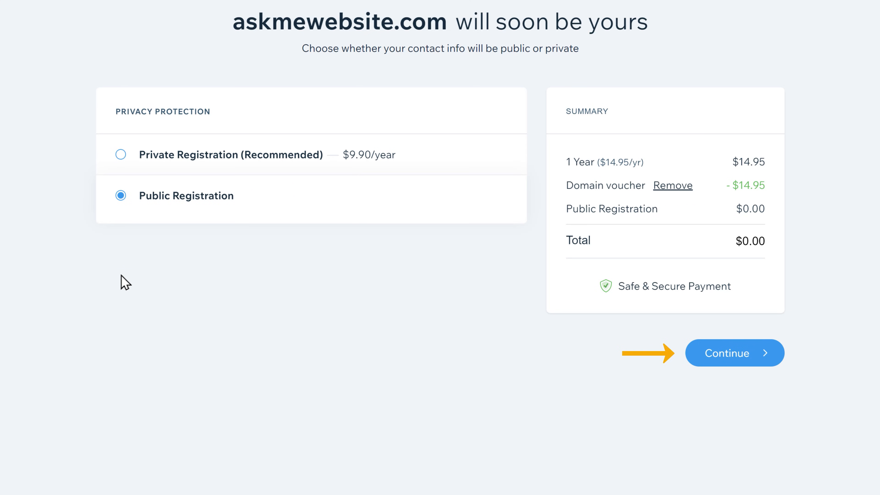
left_click(729, 365)
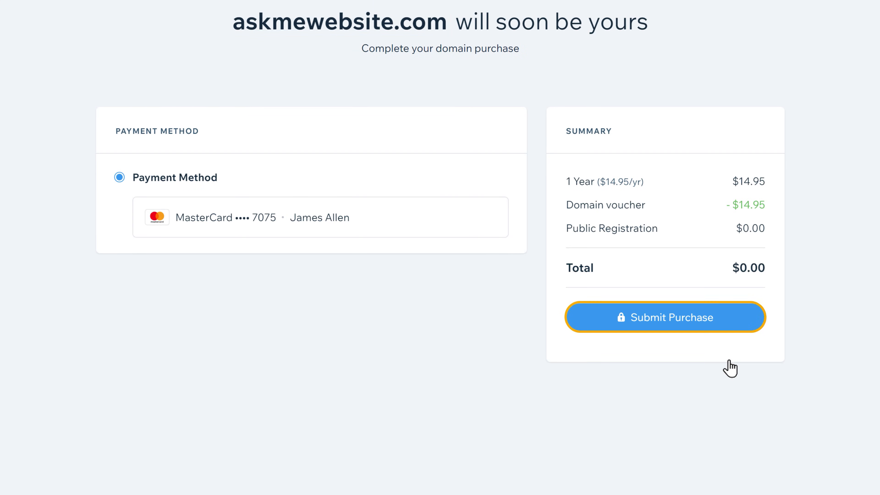
left_click(654, 328)
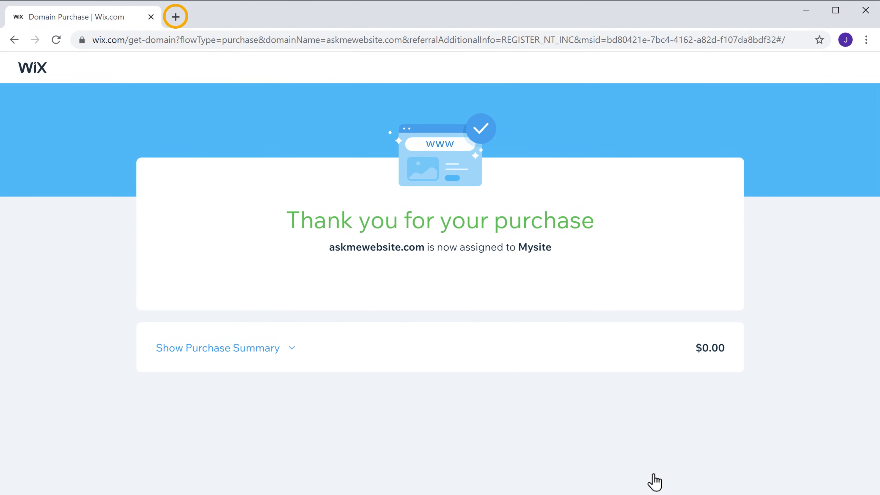
left_click(175, 17)
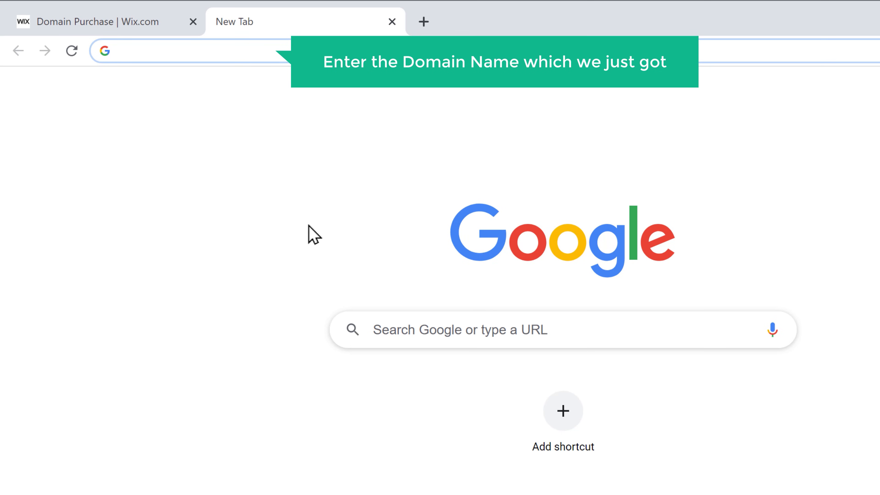
Step: Load askmewebsite.com and scroll through the live STEM Camp site and back to the top
type("askme")
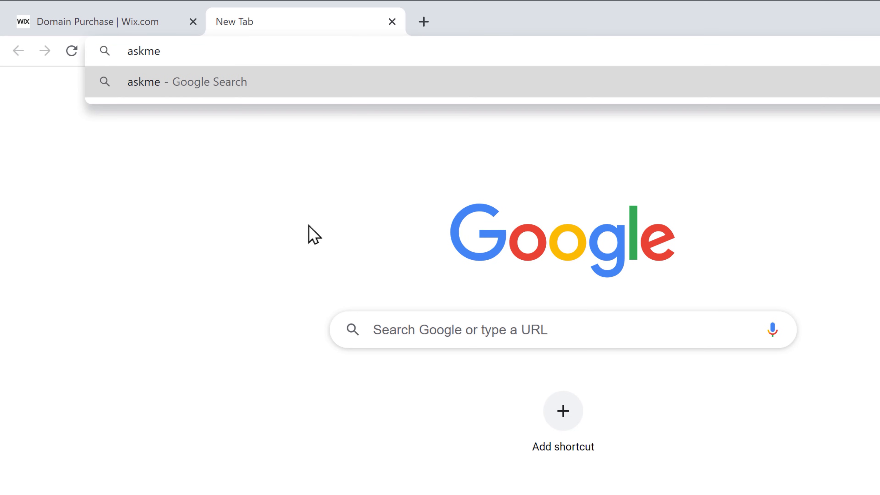
type("website.com")
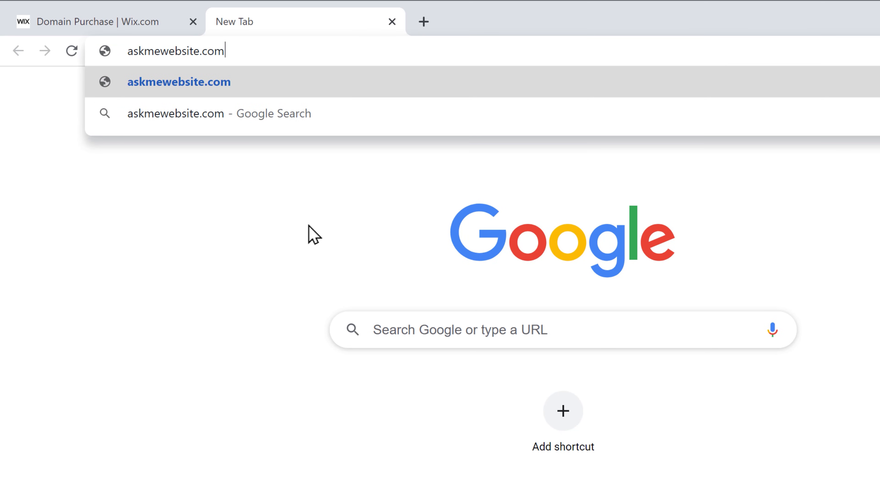
key("Return")
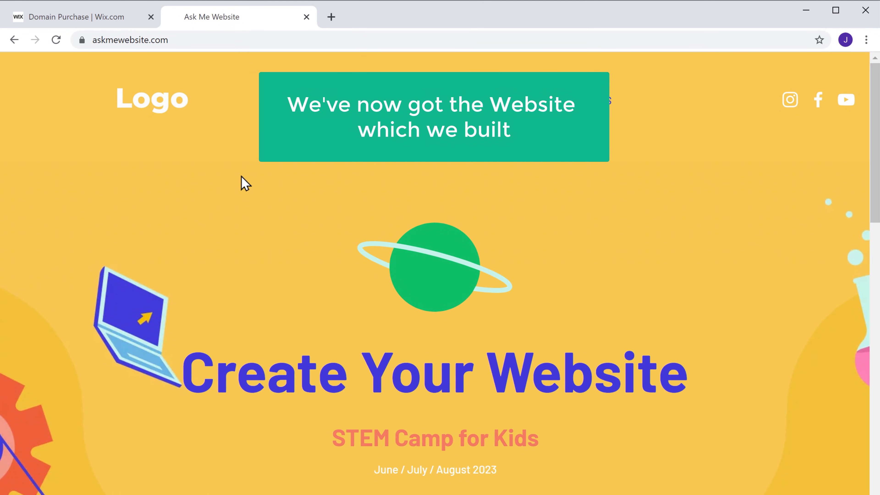
scroll(244, 184, "down", 15)
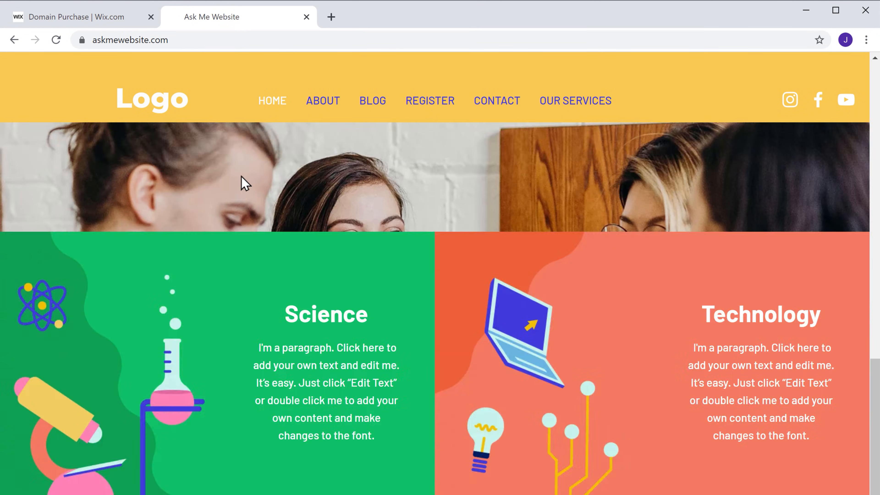
scroll(245, 183, "down", 10)
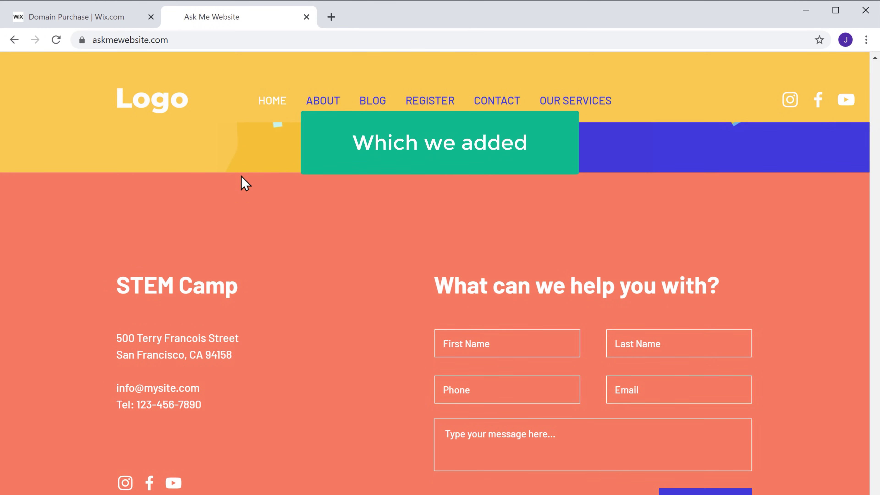
scroll(244, 184, "up", 6)
scroll(245, 184, "up", 15)
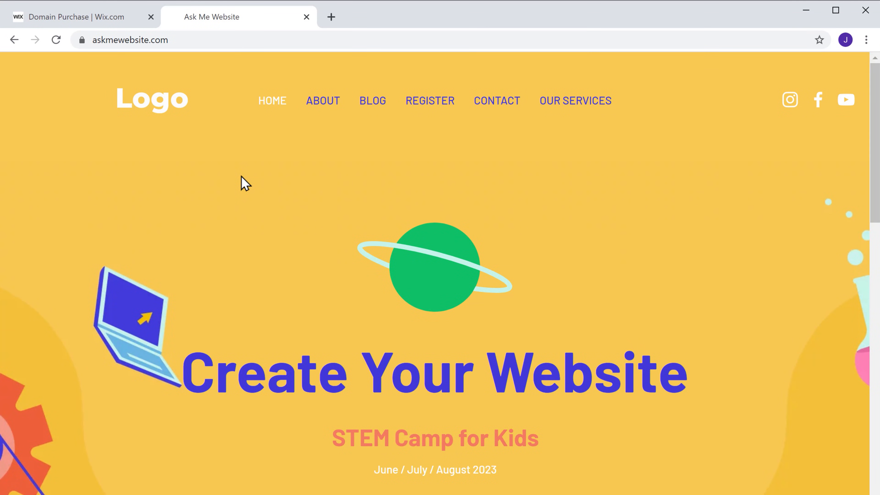